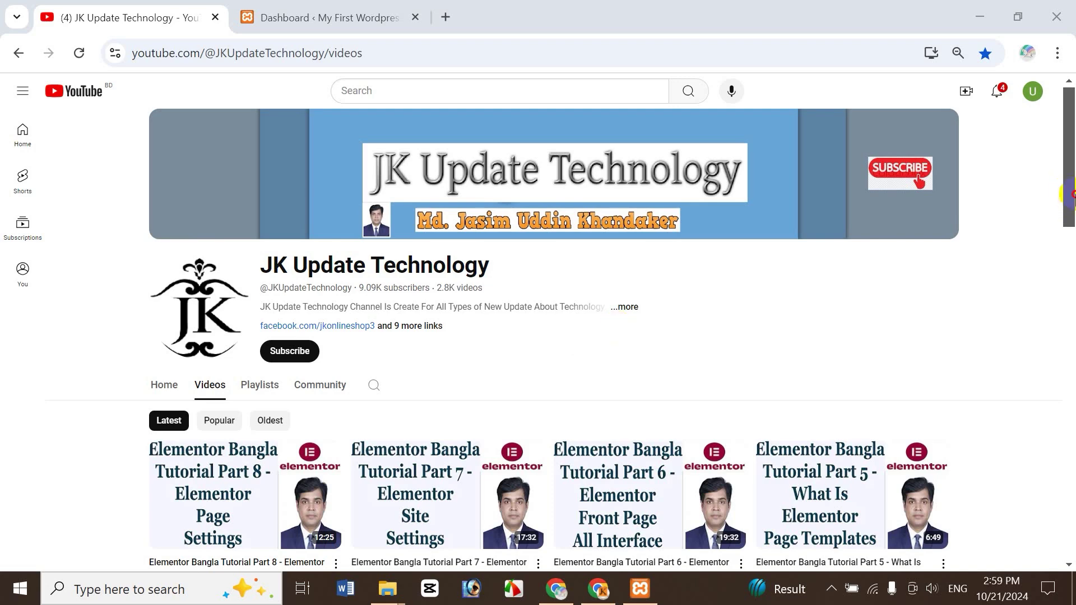
Look over the latest videos on the JK Update Technology channel page
scroll(798, 281, down, 2)
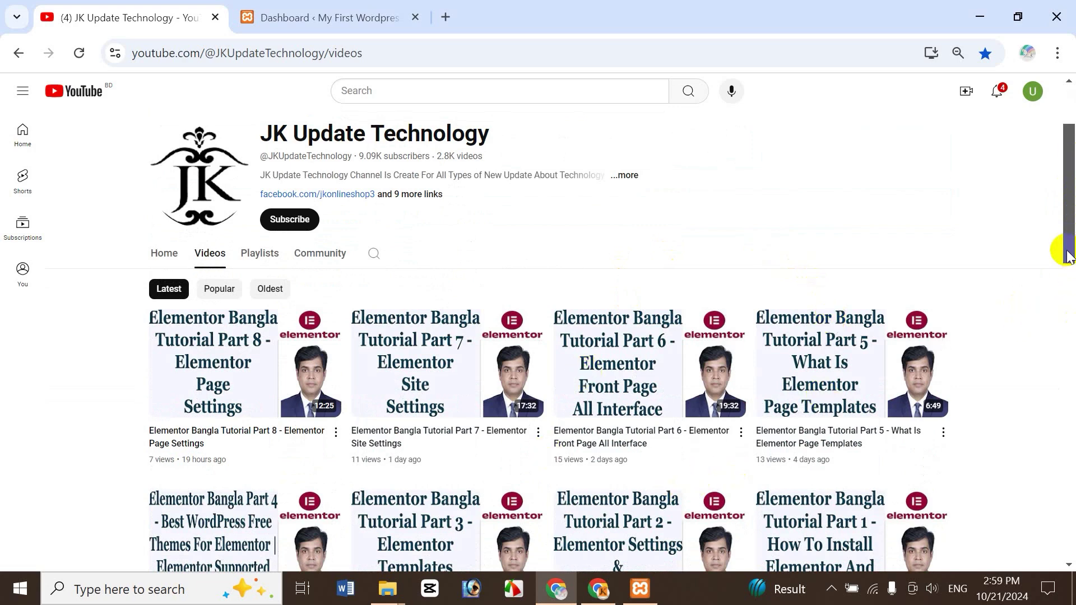
drag(1069, 244, 1071, 287)
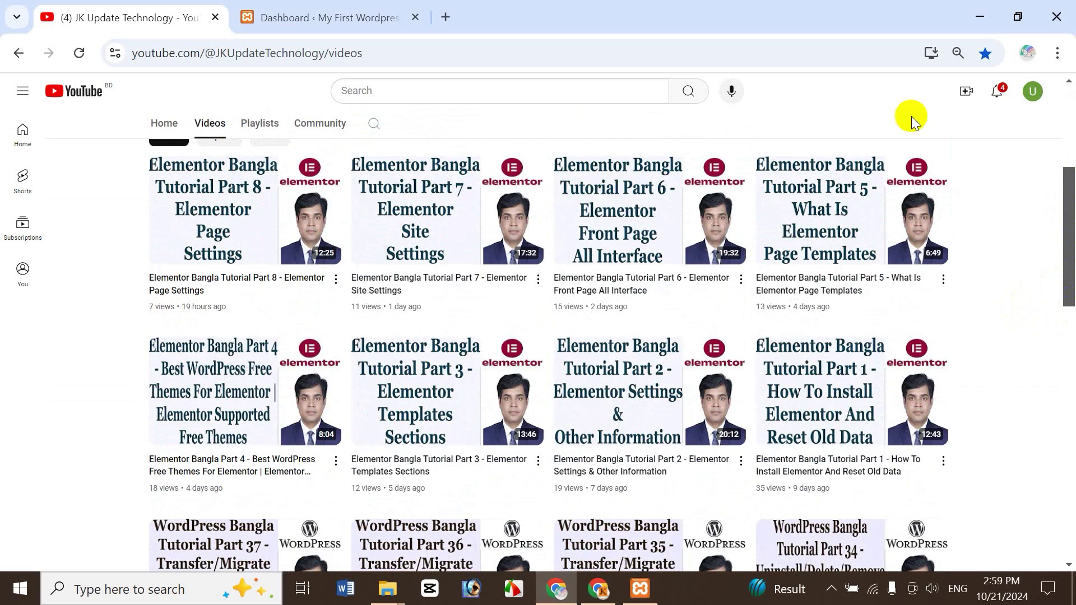
drag(1071, 269, 1069, 220)
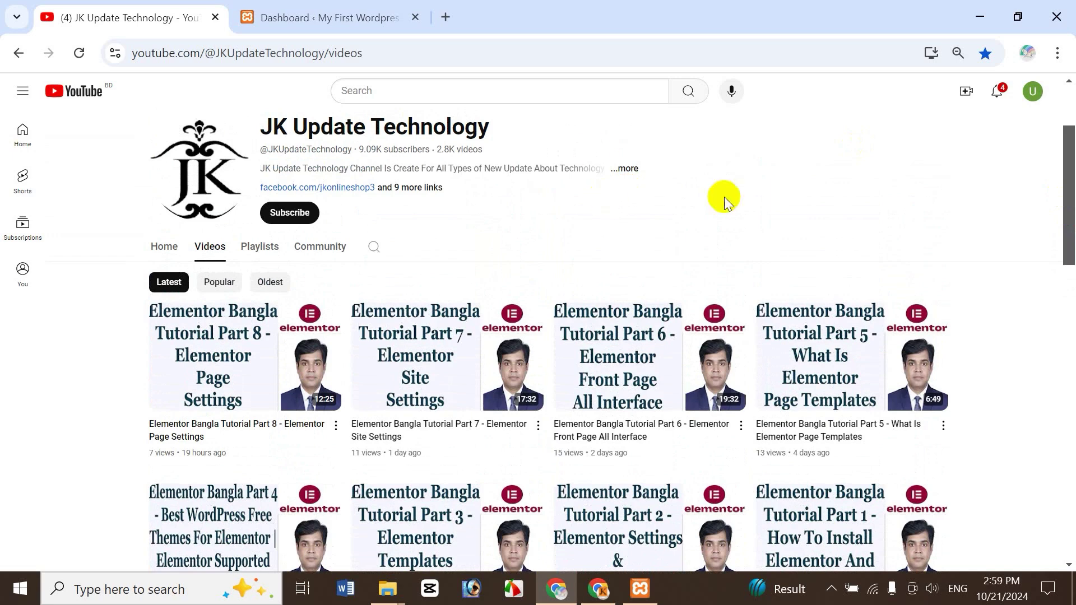
Browse the channel's created playlists from start to end, and return to its videos list
click(266, 248)
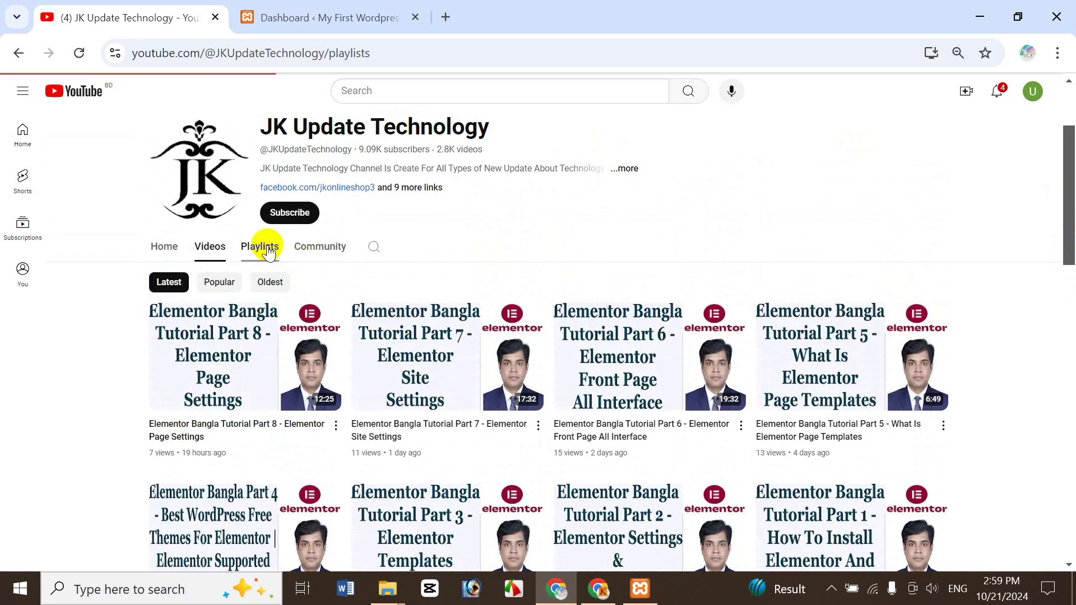
scroll(19, 447, down, 2)
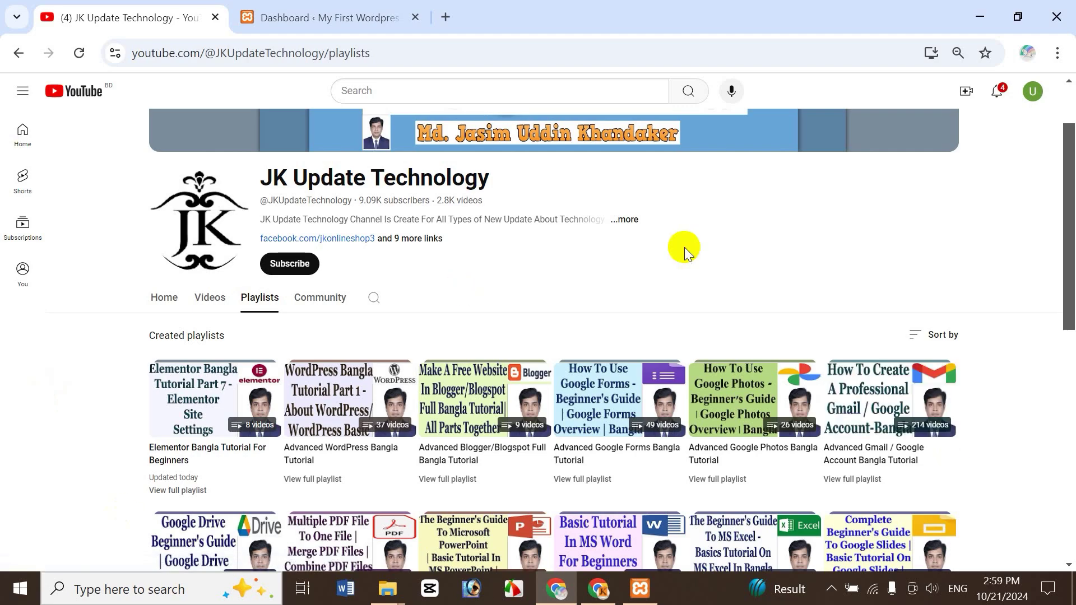
drag(1070, 261, 1070, 492)
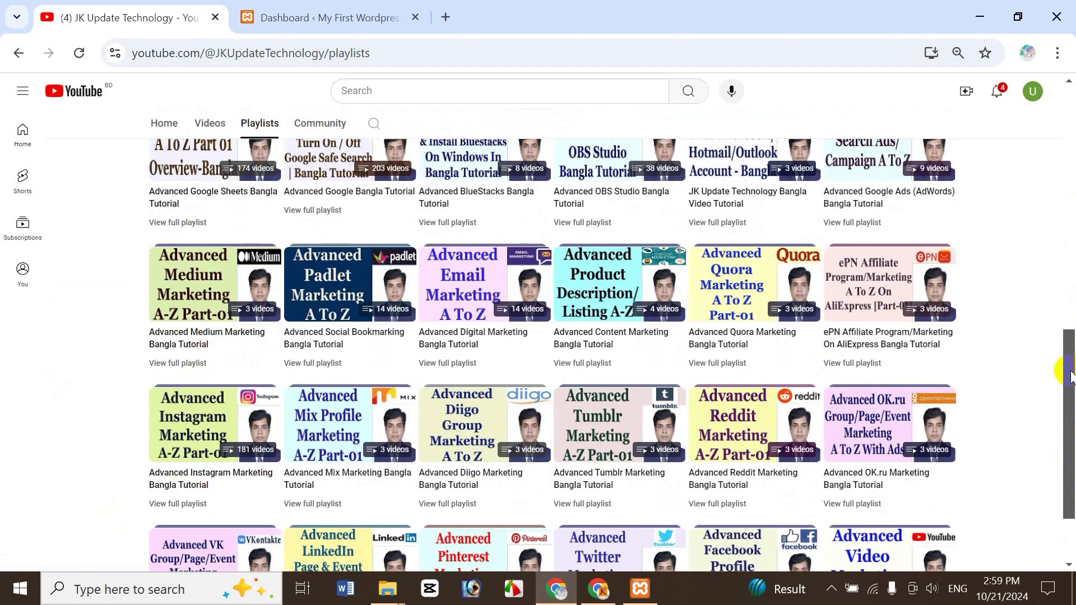
drag(1070, 375, 1071, 479)
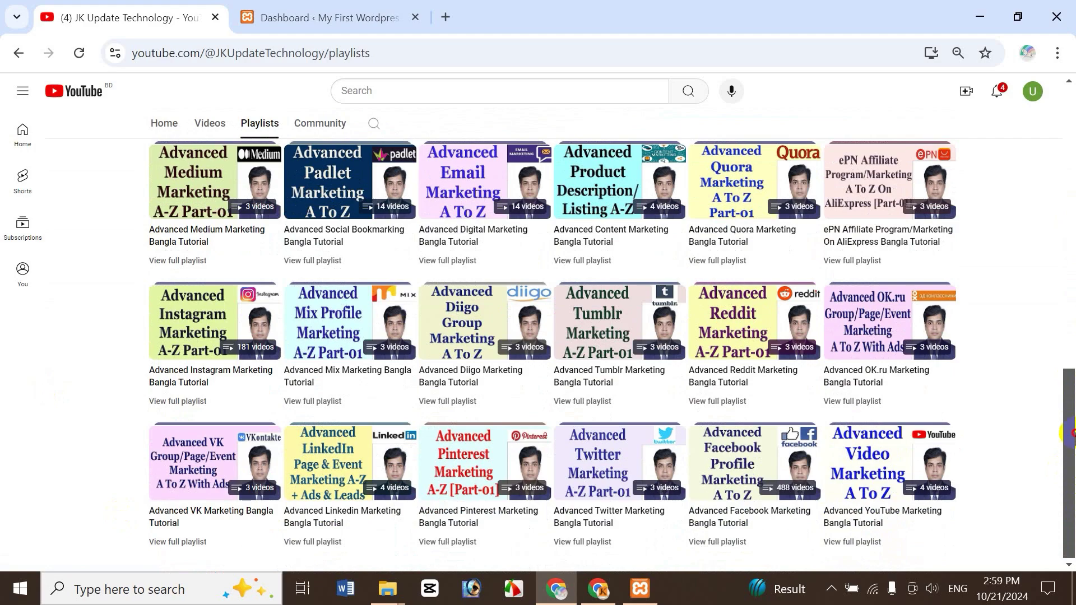
scroll(1071, 479, up, 3)
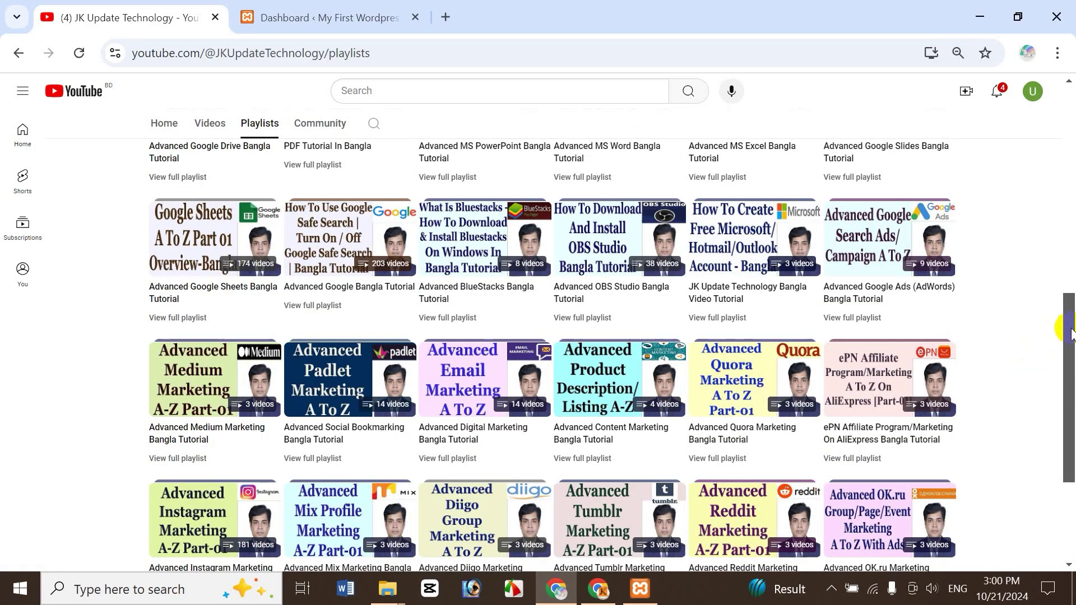
drag(1069, 329, 1070, 157)
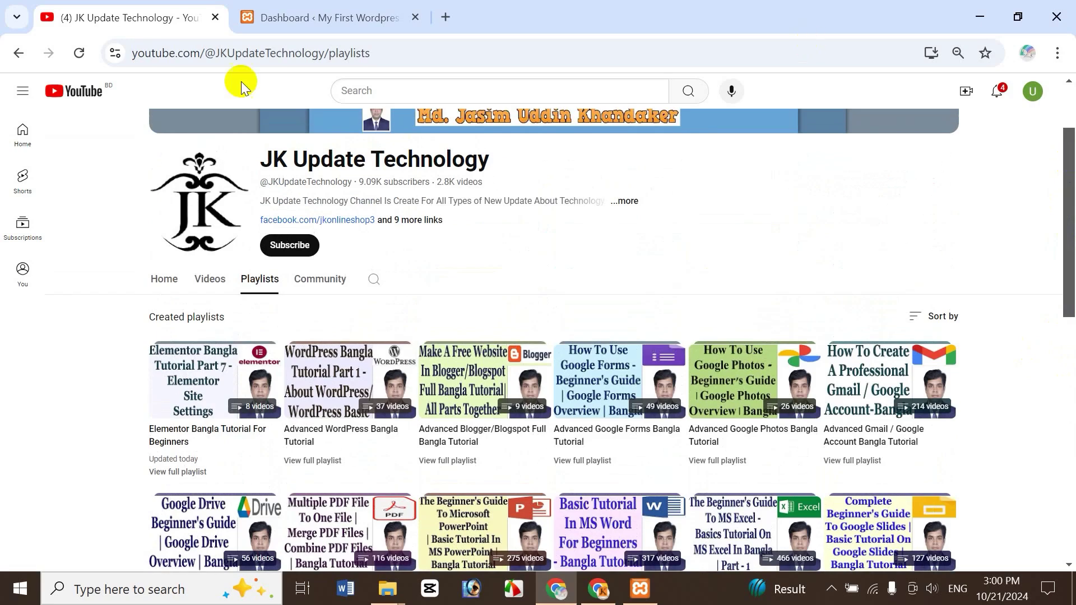
click(211, 278)
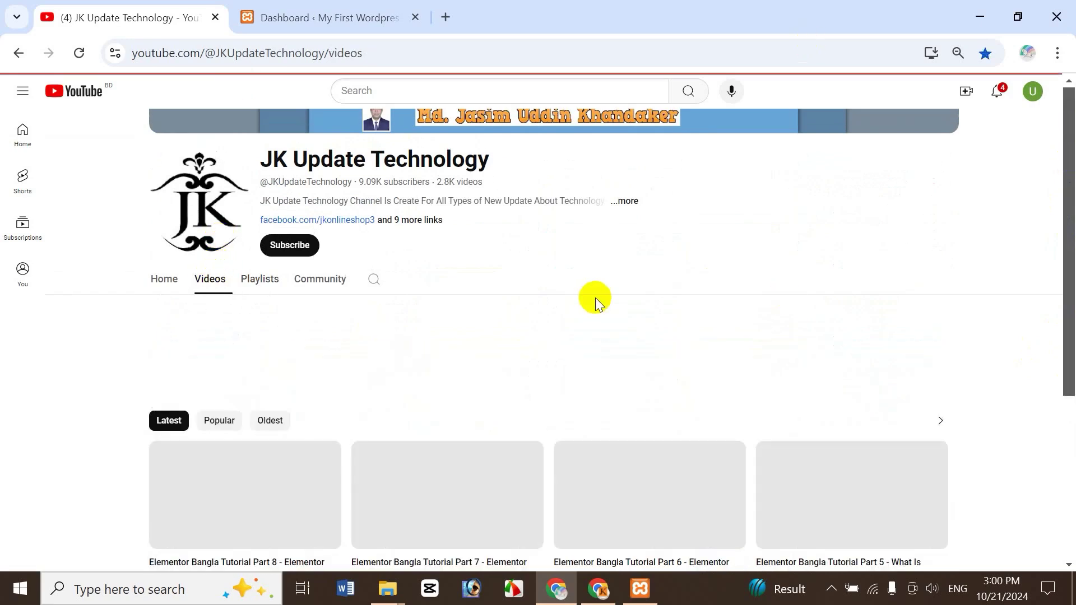
scroll(595, 298, up, 2)
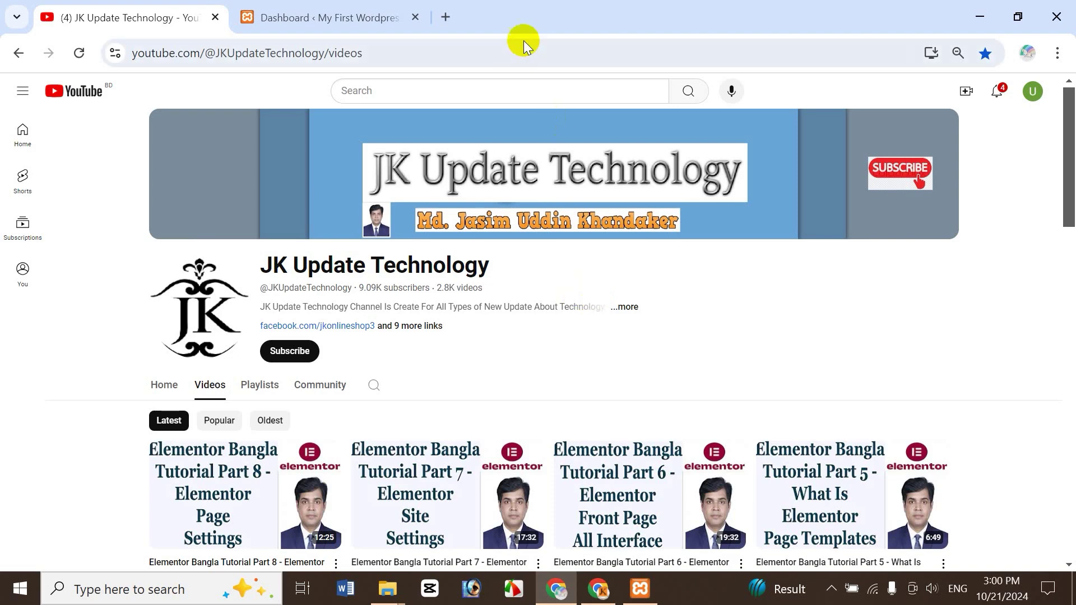
View the WordPress login page at jasimonline.com/wp-admin in a new tab, compare it with the localhost dashboard, and close it
click(444, 18)
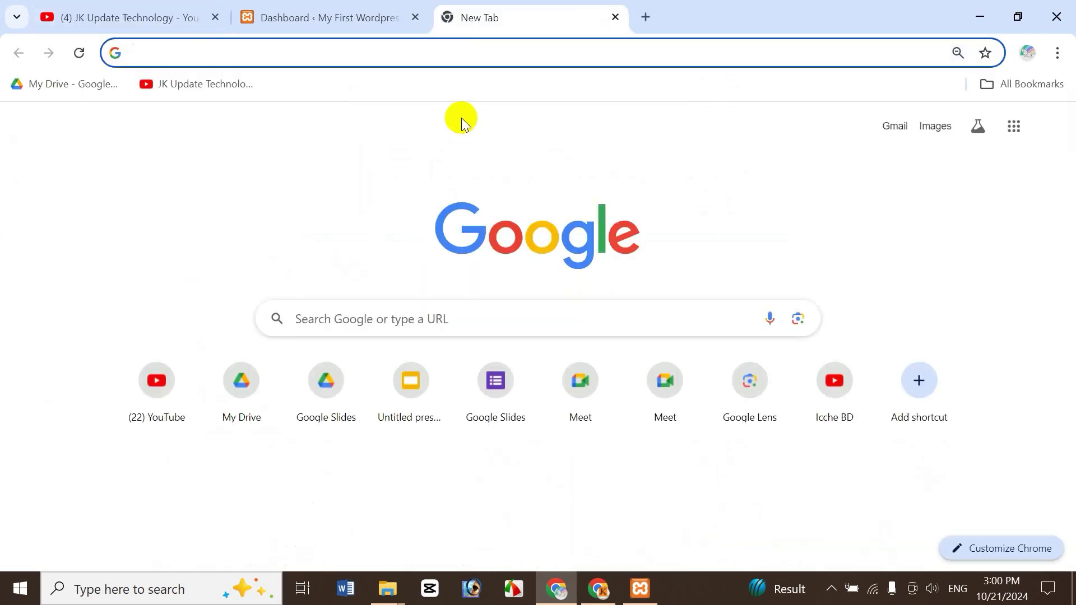
text(j)
key(Right)
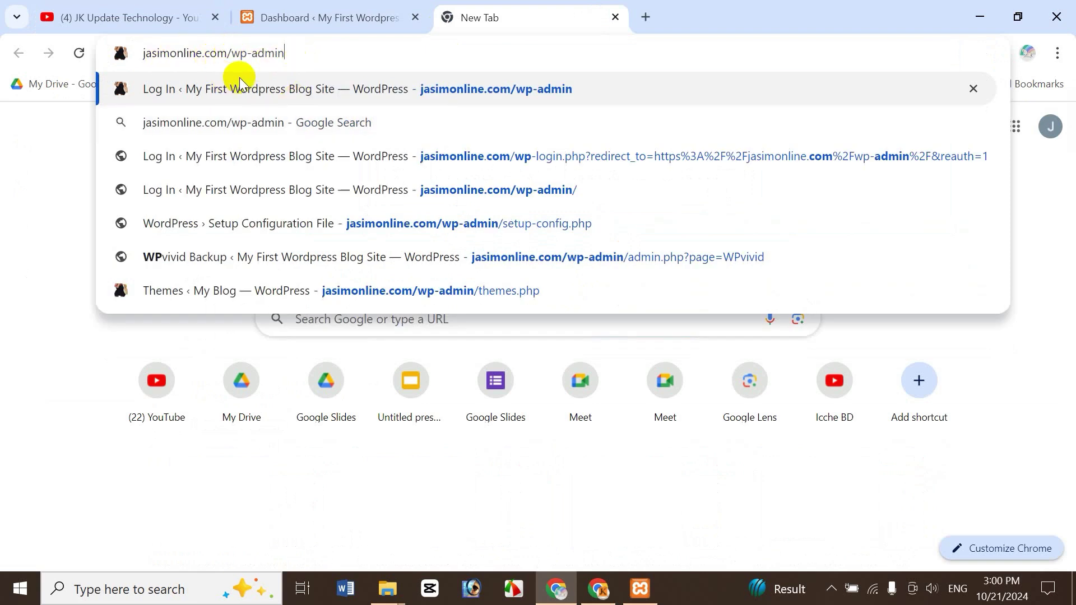
click(299, 78)
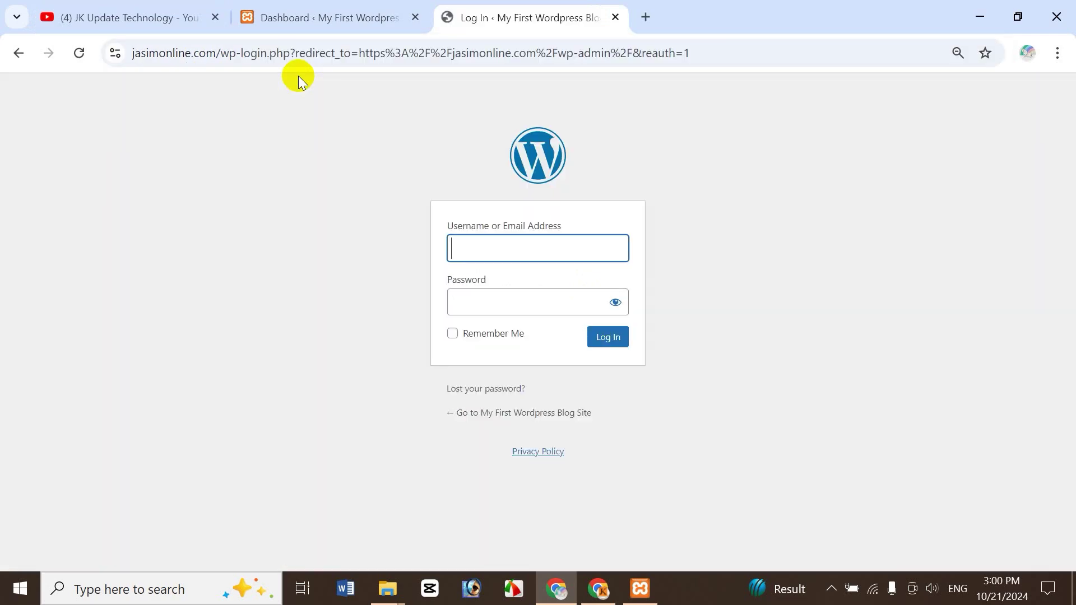
click(270, 13)
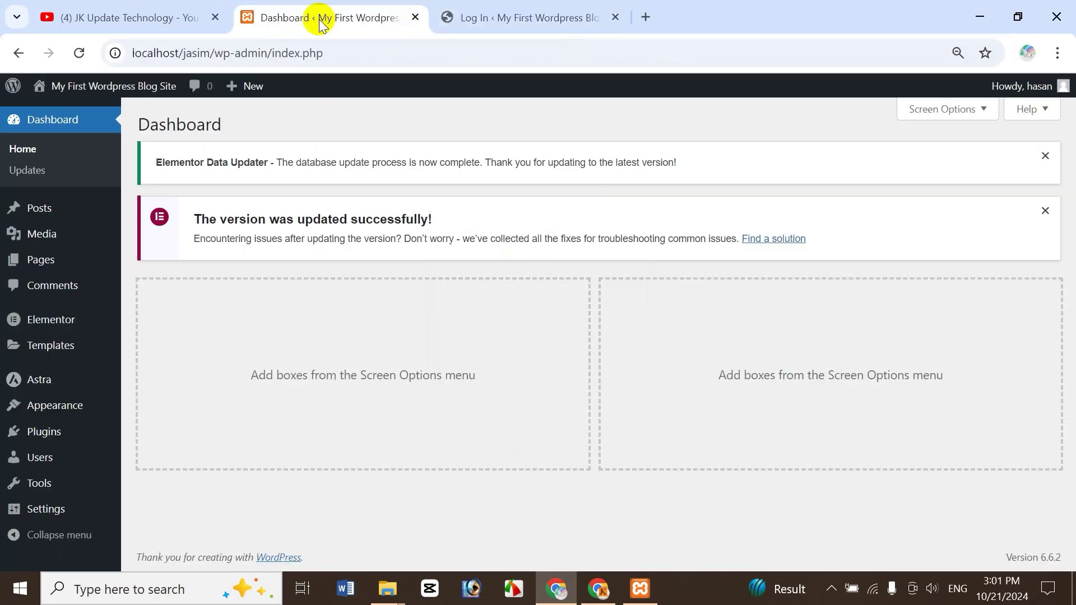
click(567, 17)
click(615, 17)
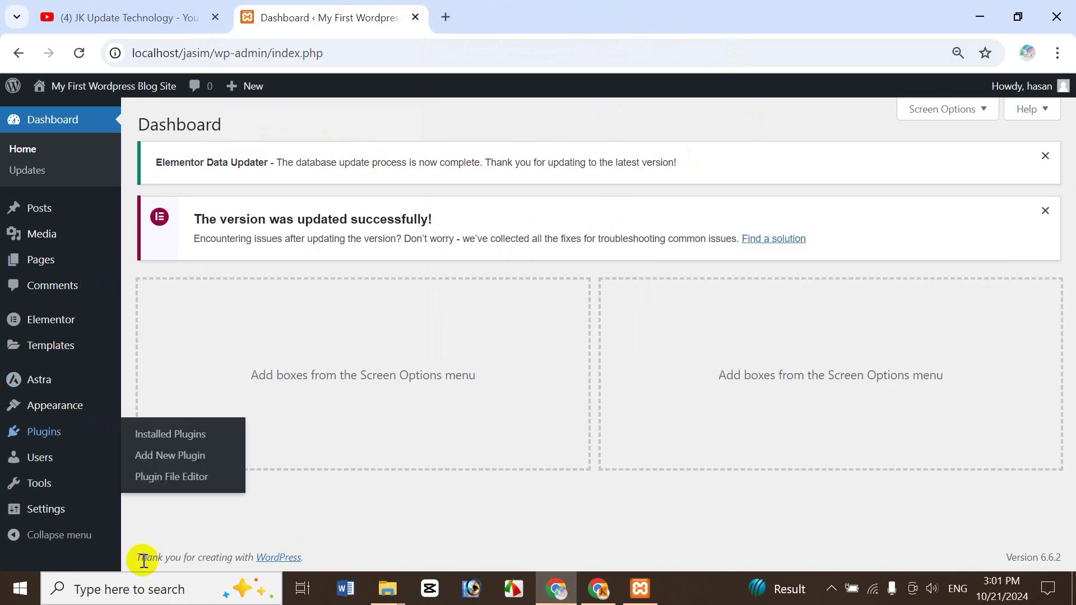
Switch to the XAMPP Control Panel to check the Apache and MySQL modules, and minimize it again
click(138, 592)
text(xam)
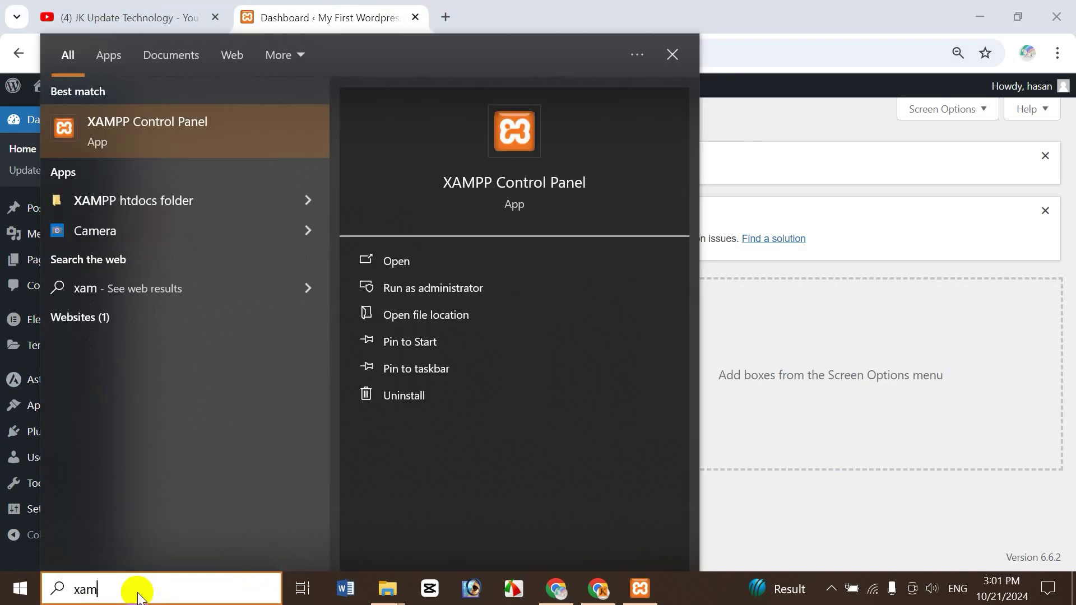
click(109, 122)
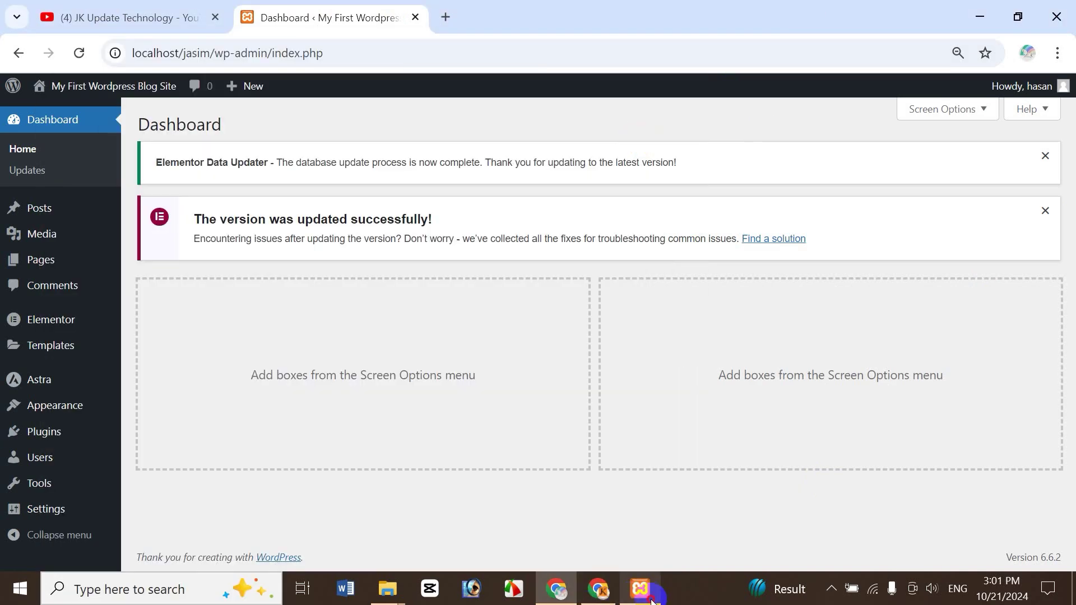
click(639, 589)
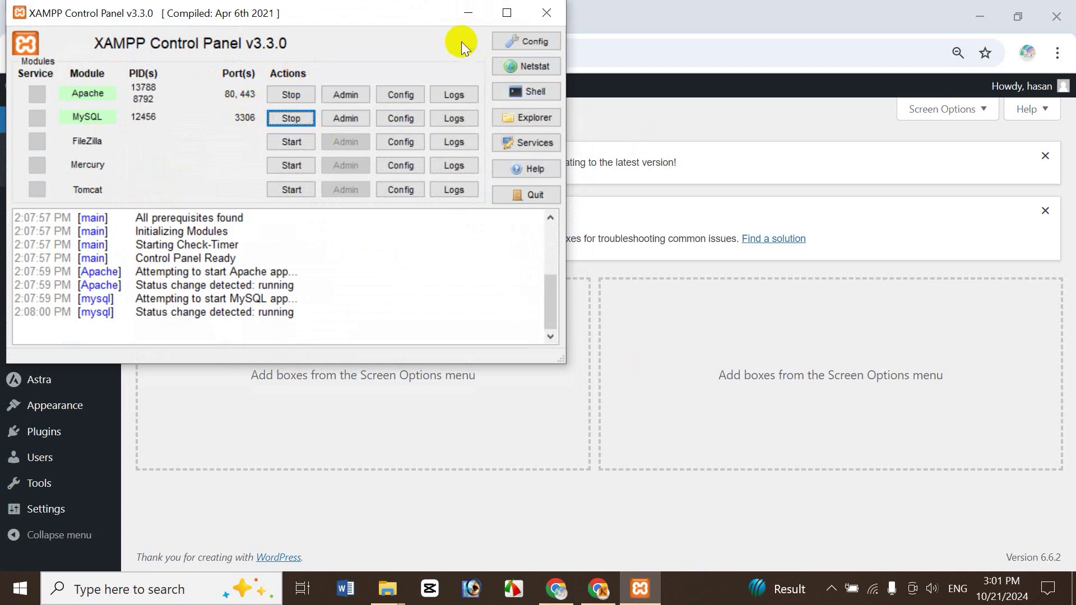
click(466, 13)
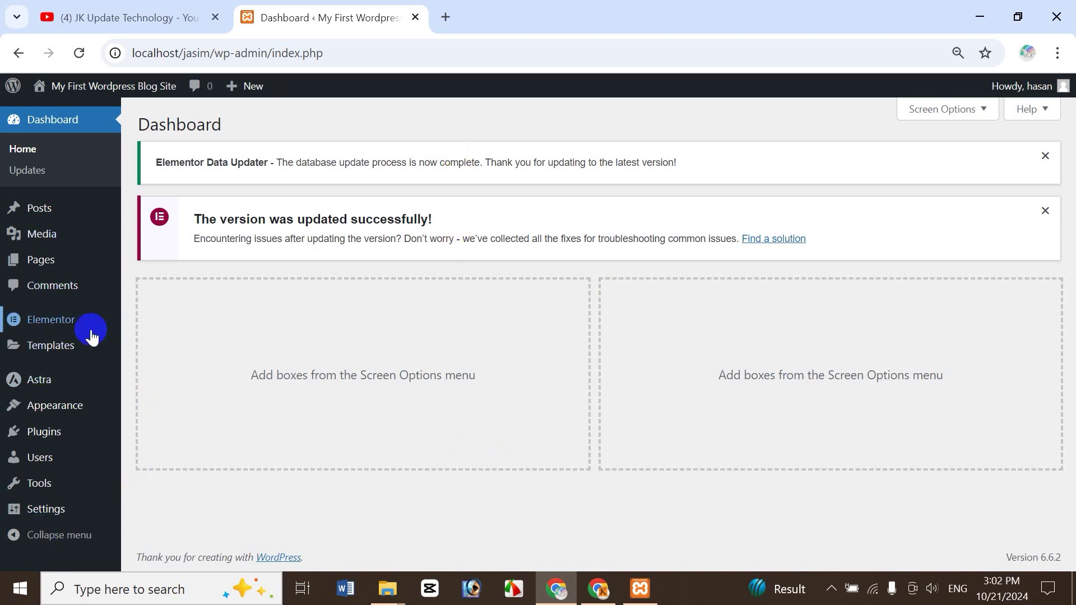
Open the Home page from the WordPress pages list for editing with Elementor in a new tab
click(62, 298)
mouse_move(42, 260)
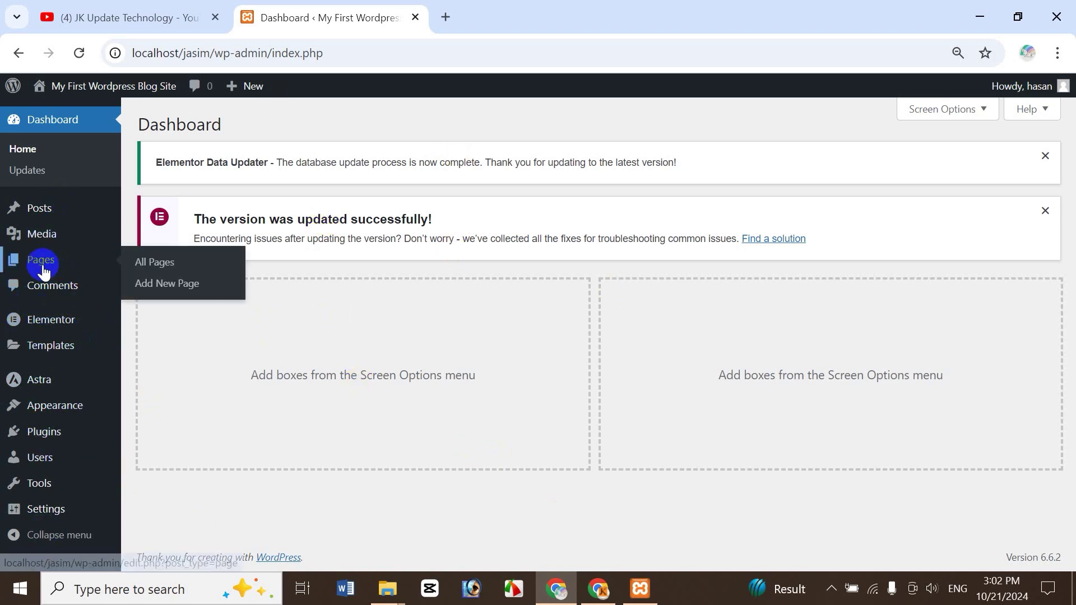
click(154, 267)
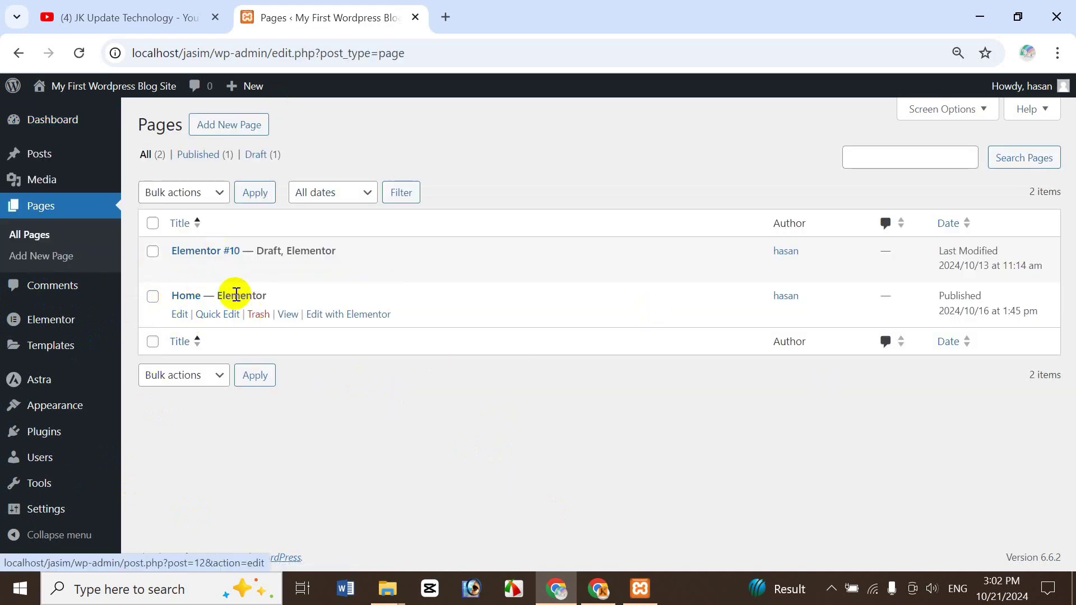
right_click(342, 320)
click(438, 334)
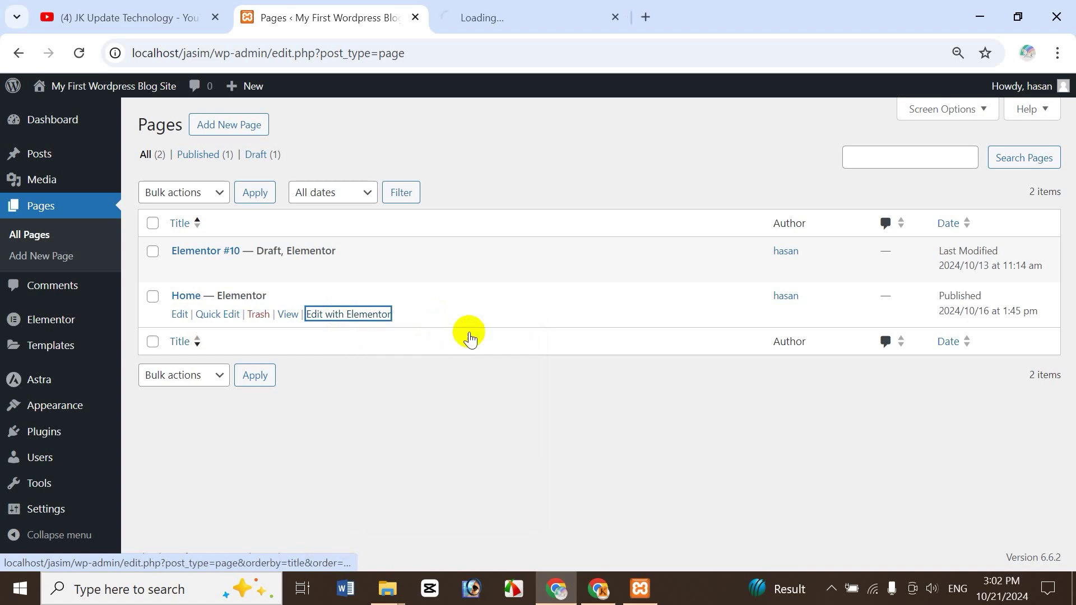
click(531, 15)
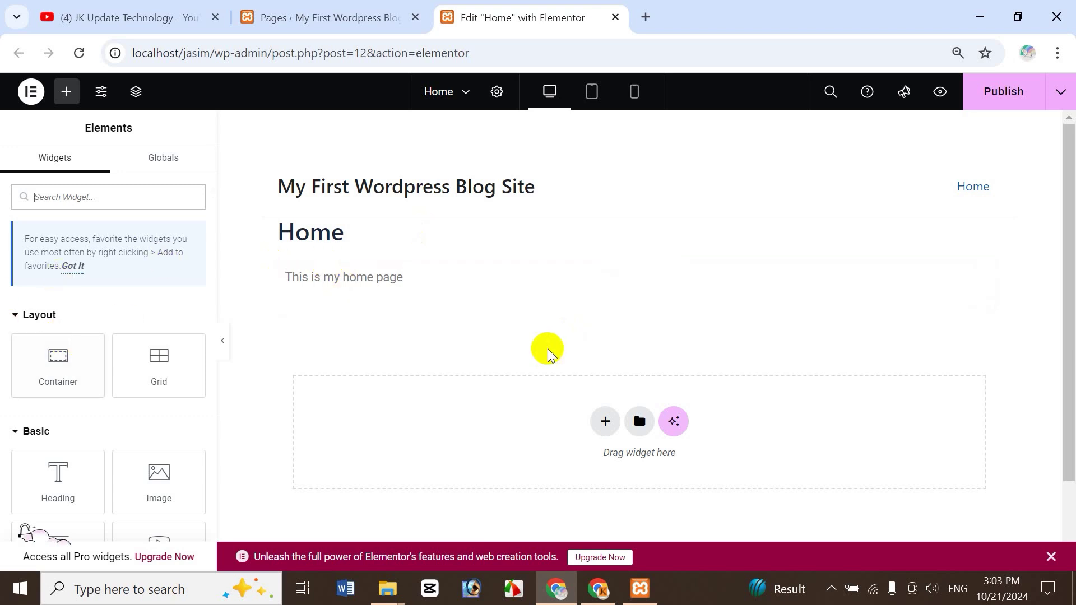
In Elementor's feature settings, set the stable feature Flexbox Container to Inactive and confirm its deactivation
click(337, 20)
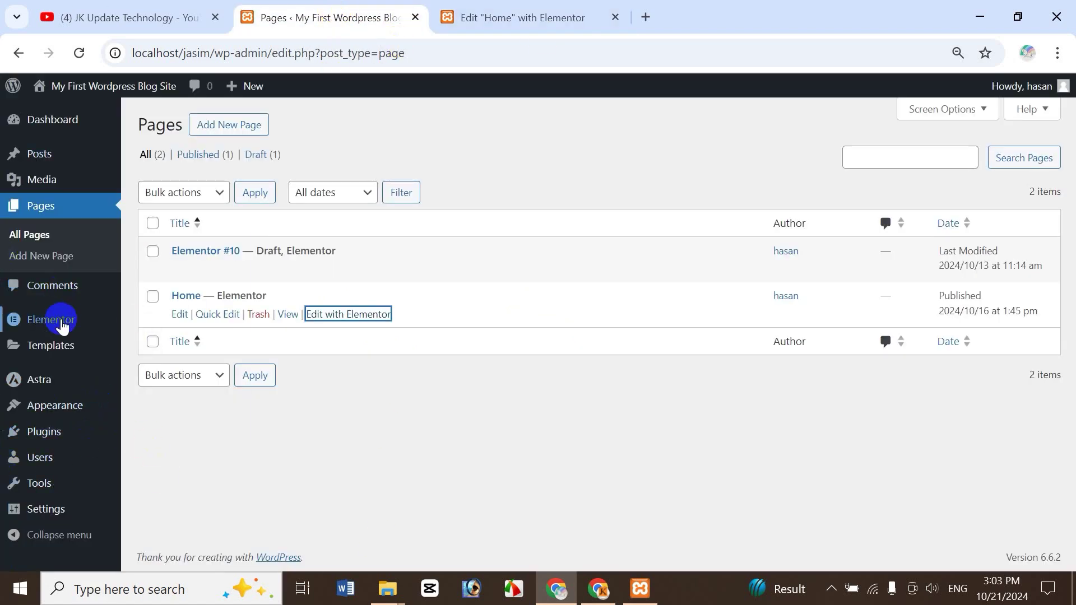
mouse_move(60, 320)
click(166, 268)
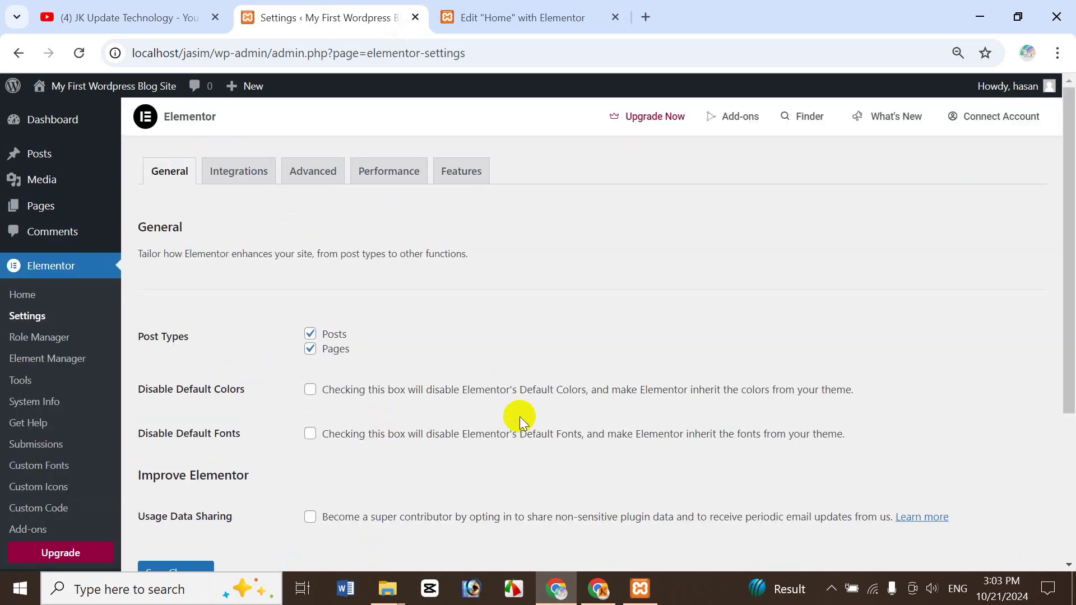
click(485, 171)
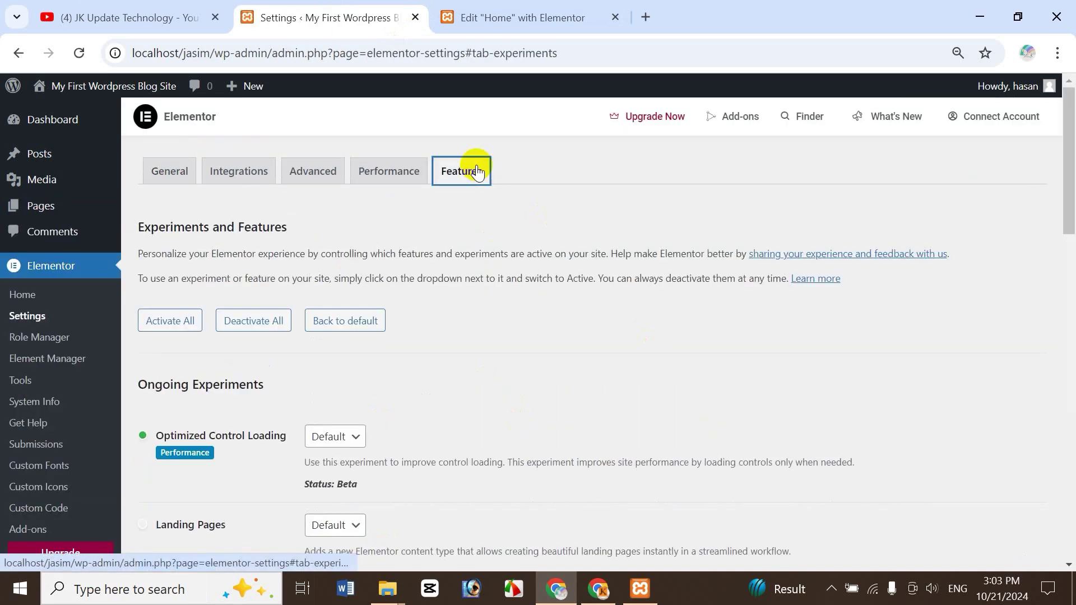
drag(1070, 191, 1071, 395)
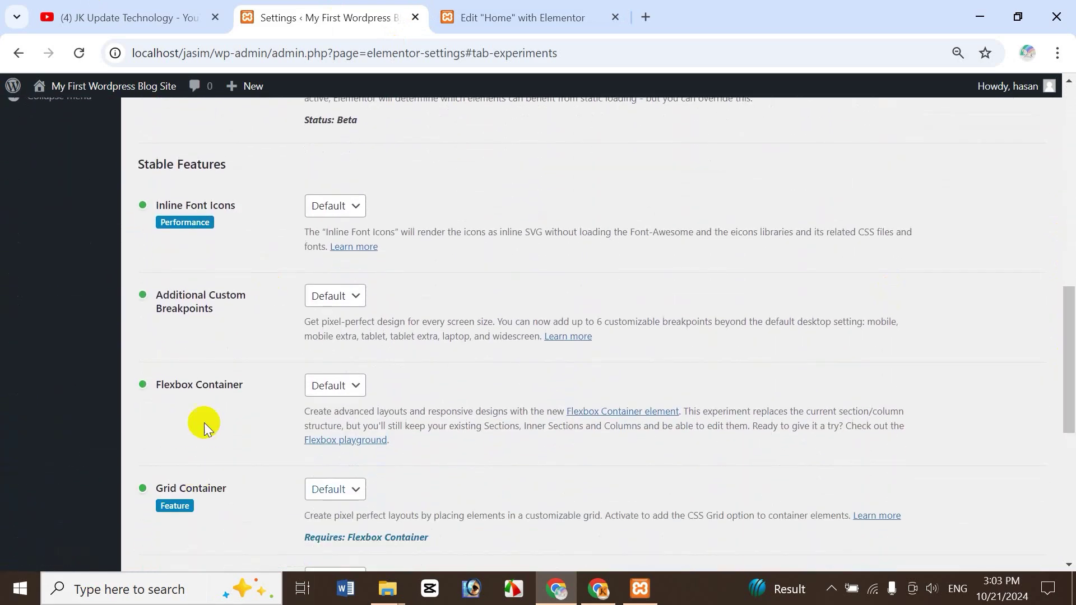
click(353, 385)
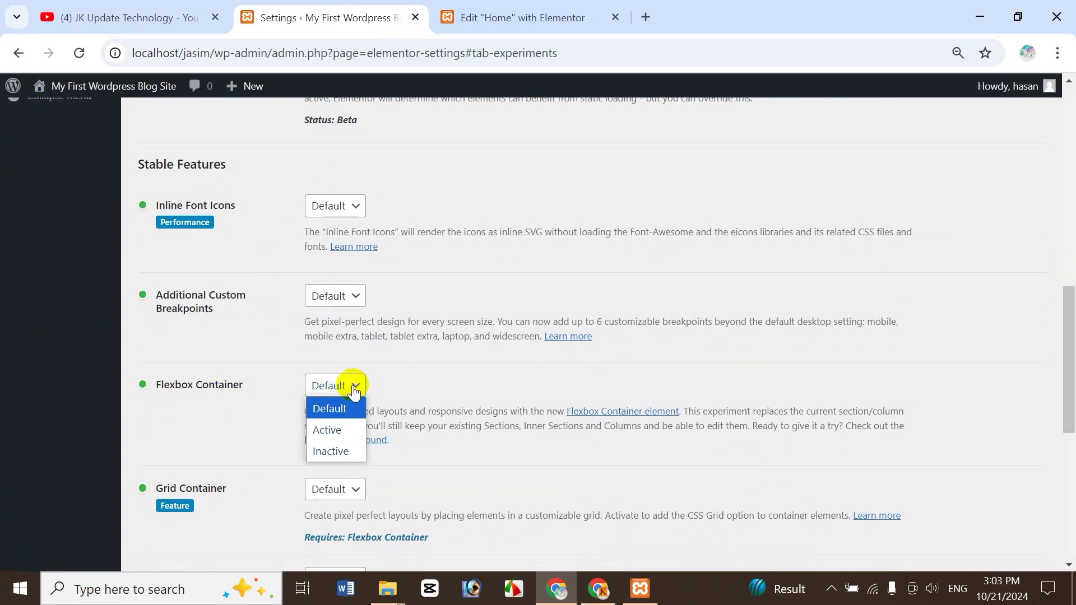
click(339, 451)
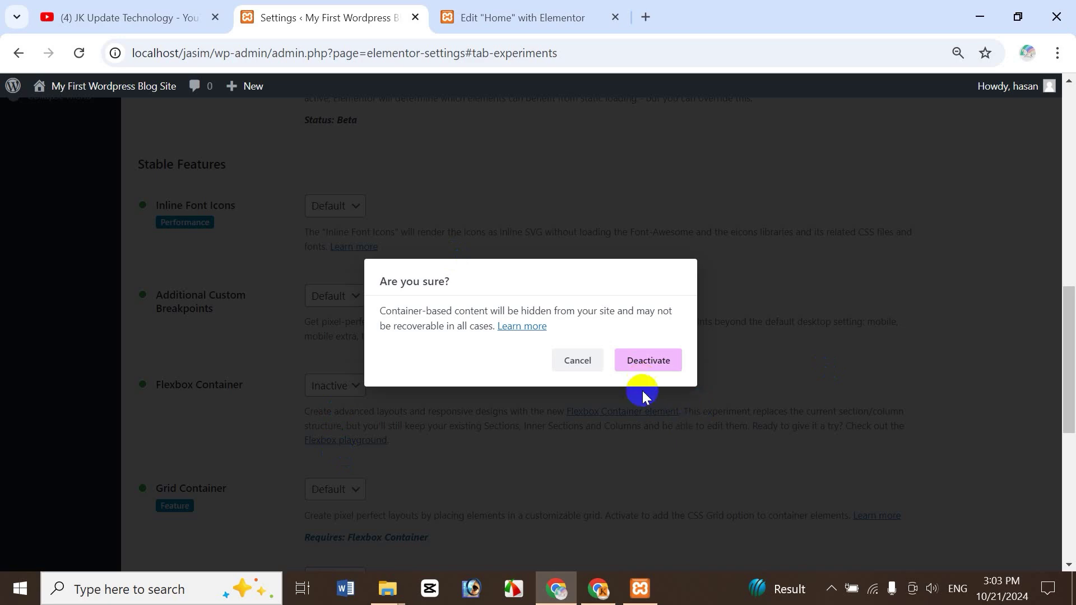
click(652, 361)
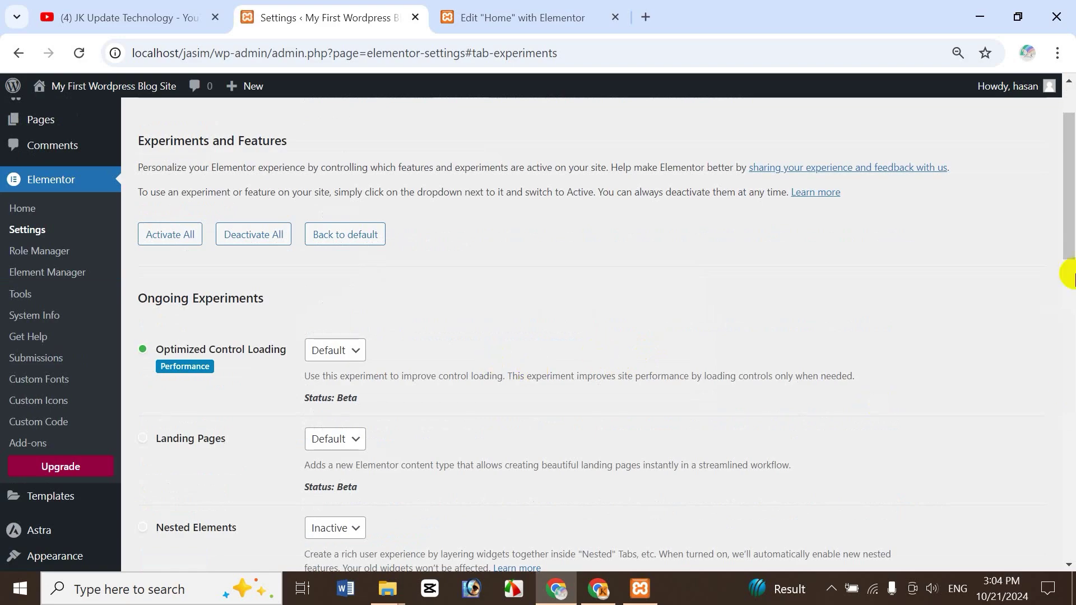
drag(1065, 210, 1070, 531)
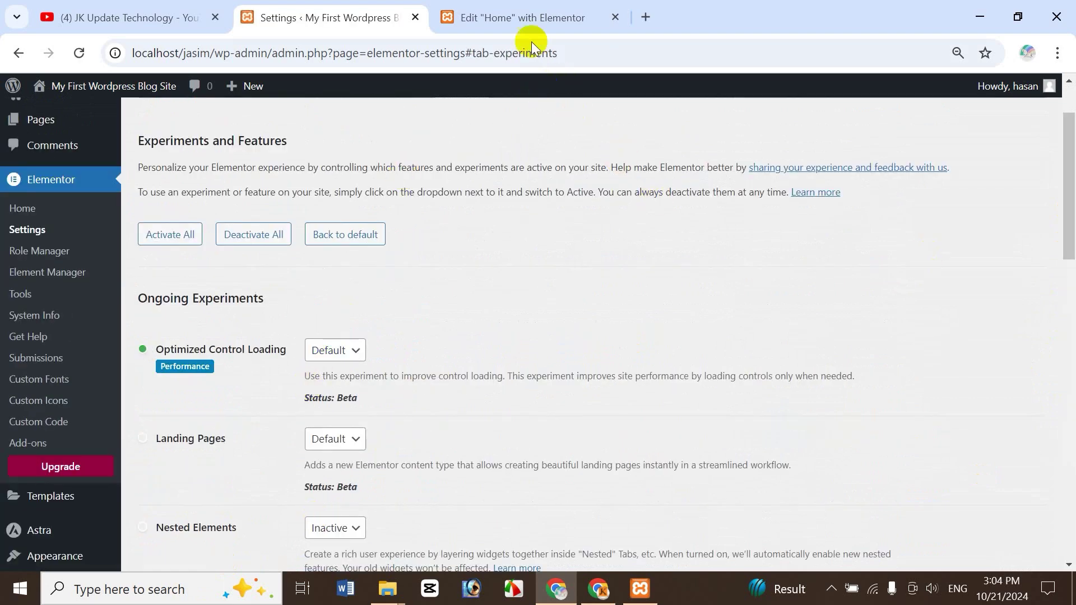
Return to the Home page in the Elementor editor
click(524, 22)
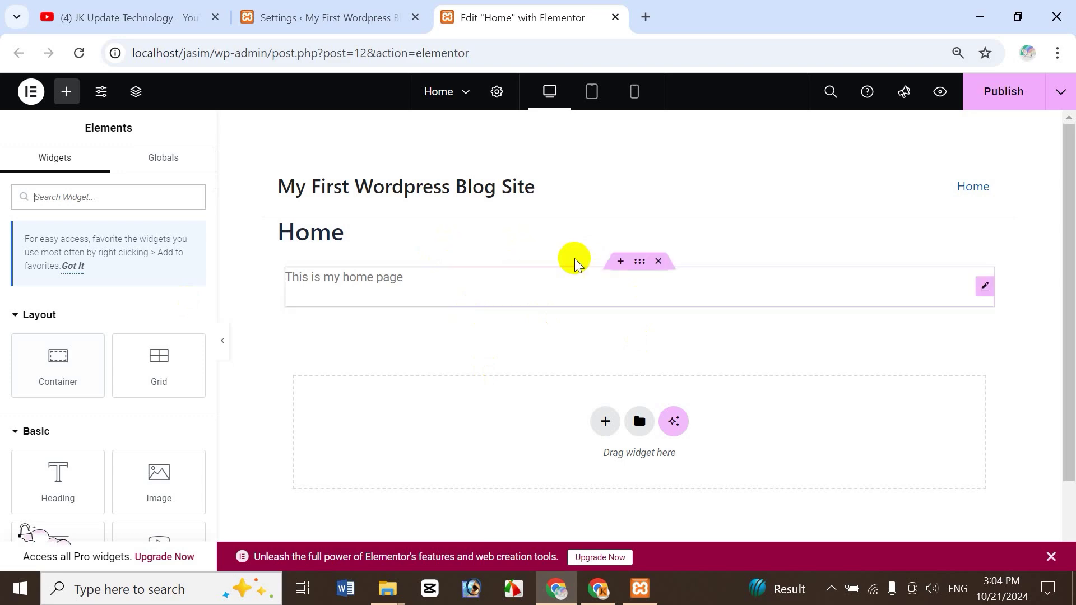
click(288, 13)
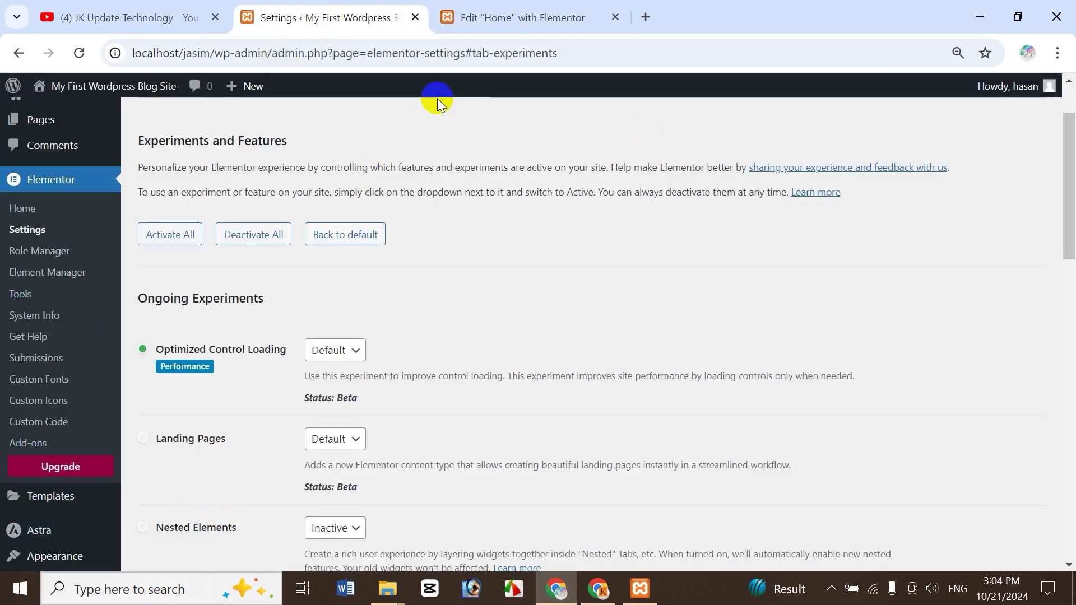
click(545, 17)
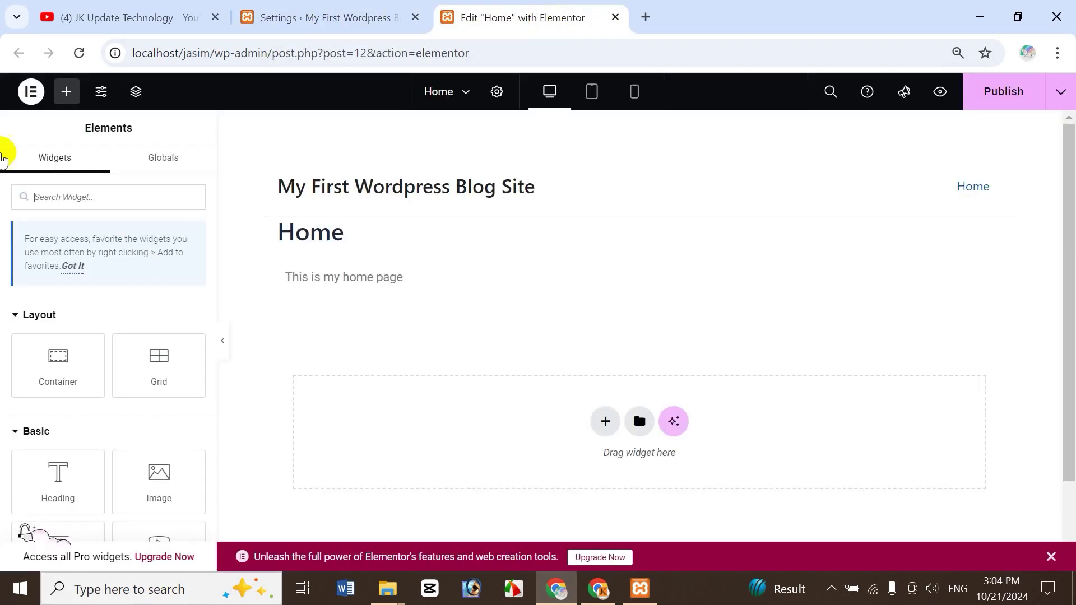
Reload the Home page's Elementor editor to apply the deactivated Flexbox Container feature
click(80, 53)
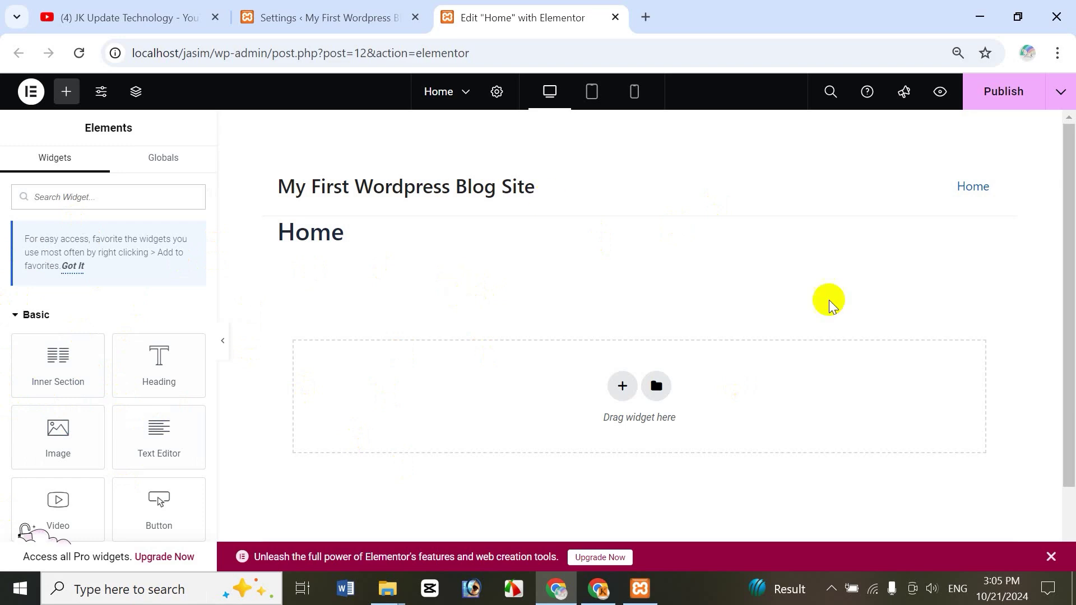
Open aliexpress.com in a new browser tab and dismiss the Google sign-in prompt
click(645, 17)
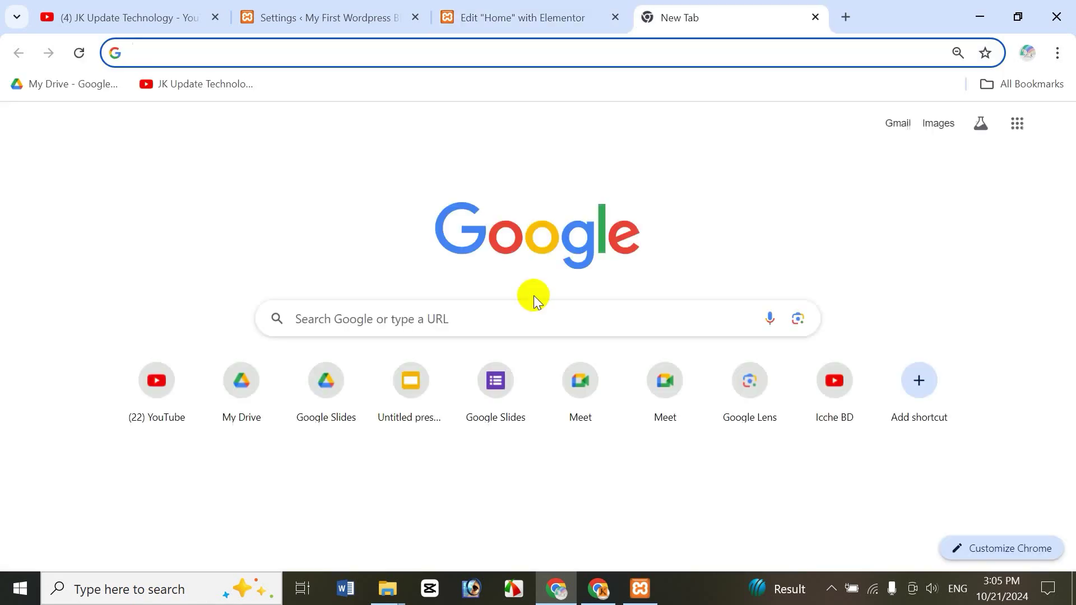
text(aliexpress.com)
key(Return)
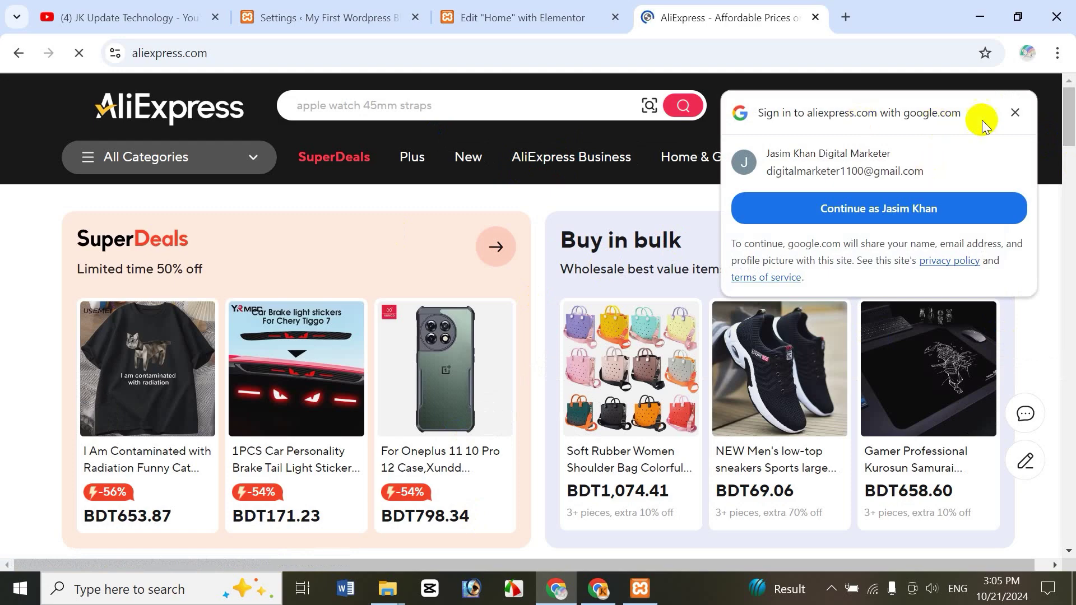
click(1013, 112)
mouse_move(1067, 121)
mouse_down()
mouse_move(1069, 140)
mouse_move(1069, 121)
mouse_up()
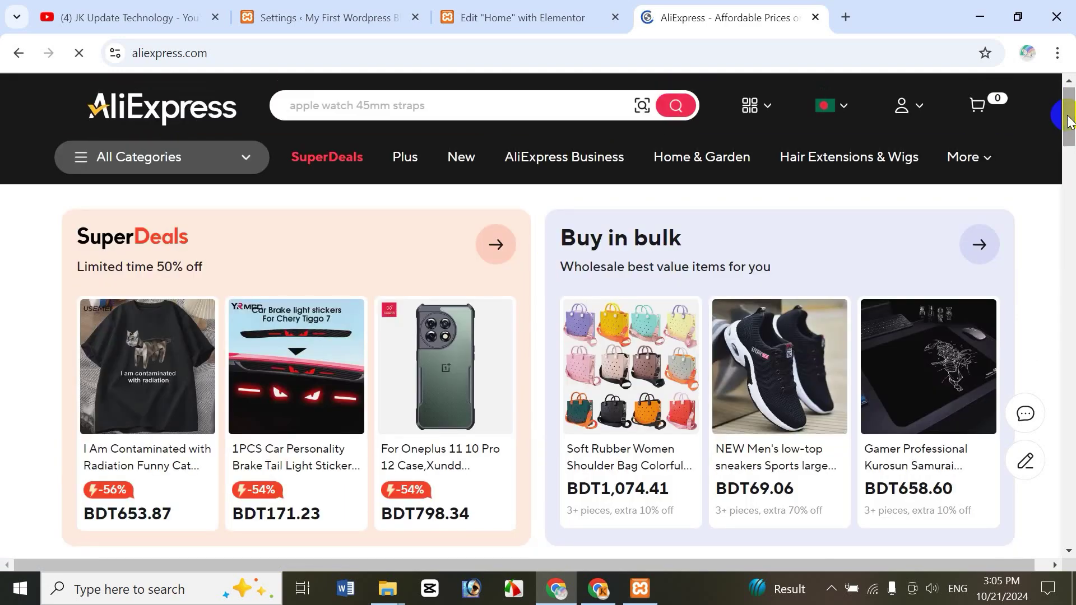
key(ctrl+minus)
key(ctrl+minus)
key(ctrl+minus)
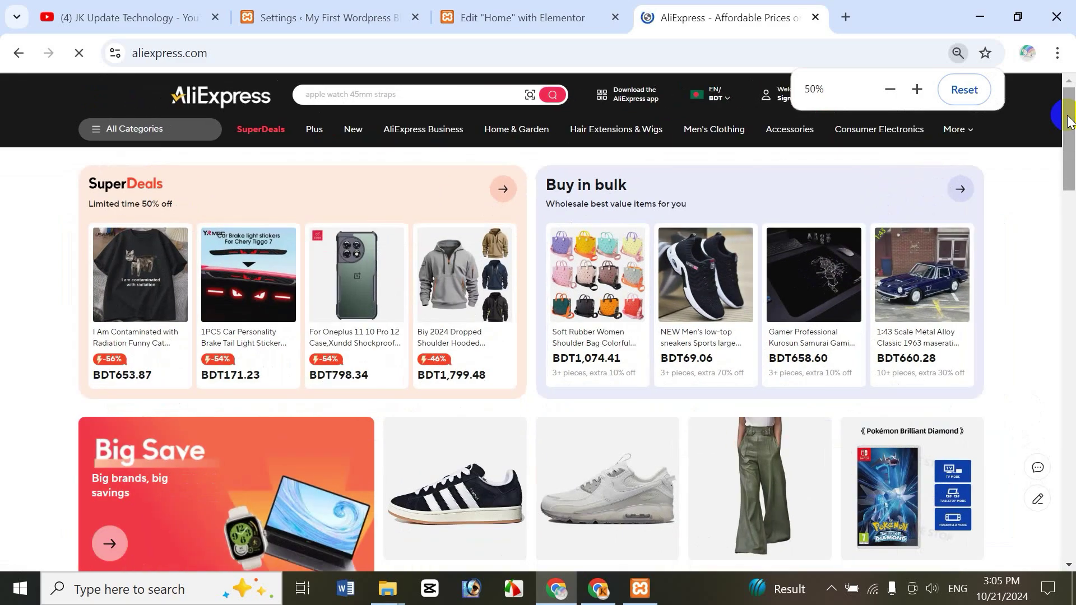
key(ctrl+minus)
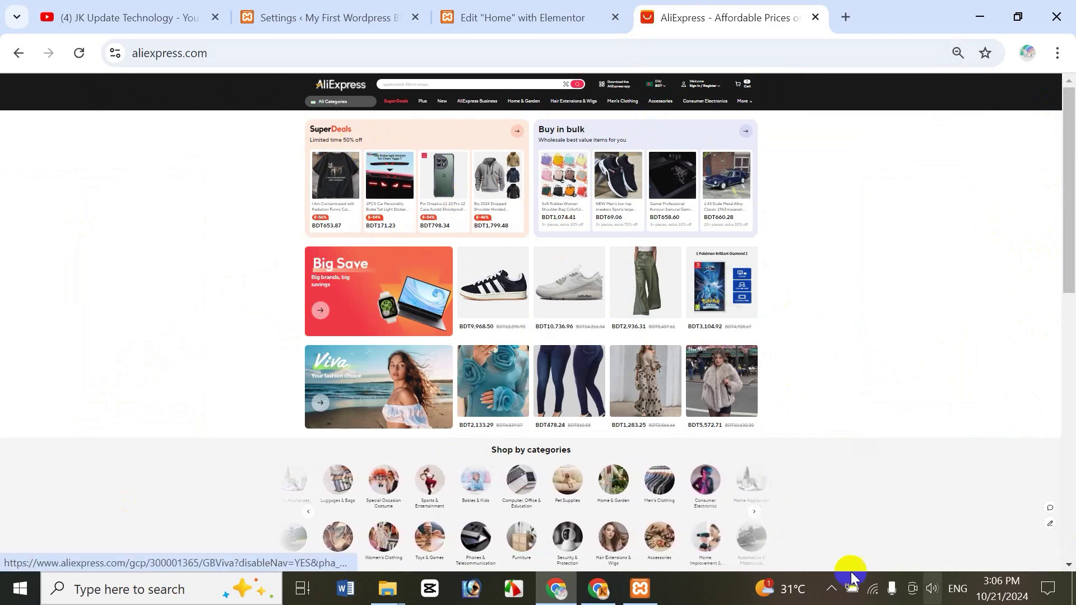
Capture the AliExpress page's main content area, about 830x614, with the screenshot tool and outline its three content rows with red rectangles
click(831, 589)
click(869, 520)
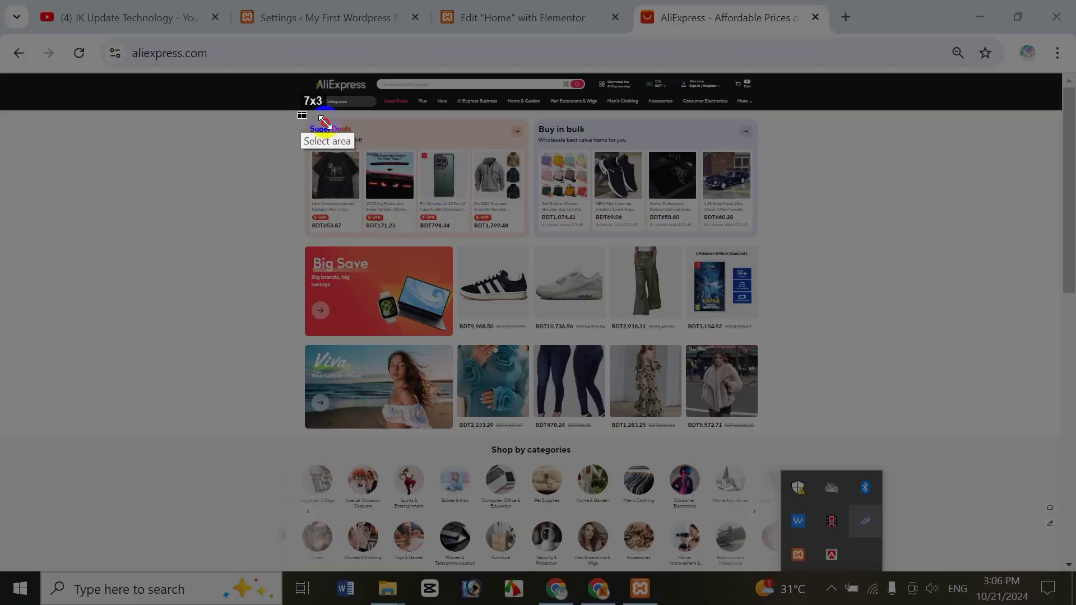
mouse_move(300, 114)
mouse_down()
mouse_move(651, 250)
mouse_move(766, 329)
mouse_move(780, 475)
mouse_move(773, 449)
mouse_move(780, 460)
mouse_move(765, 458)
mouse_up()
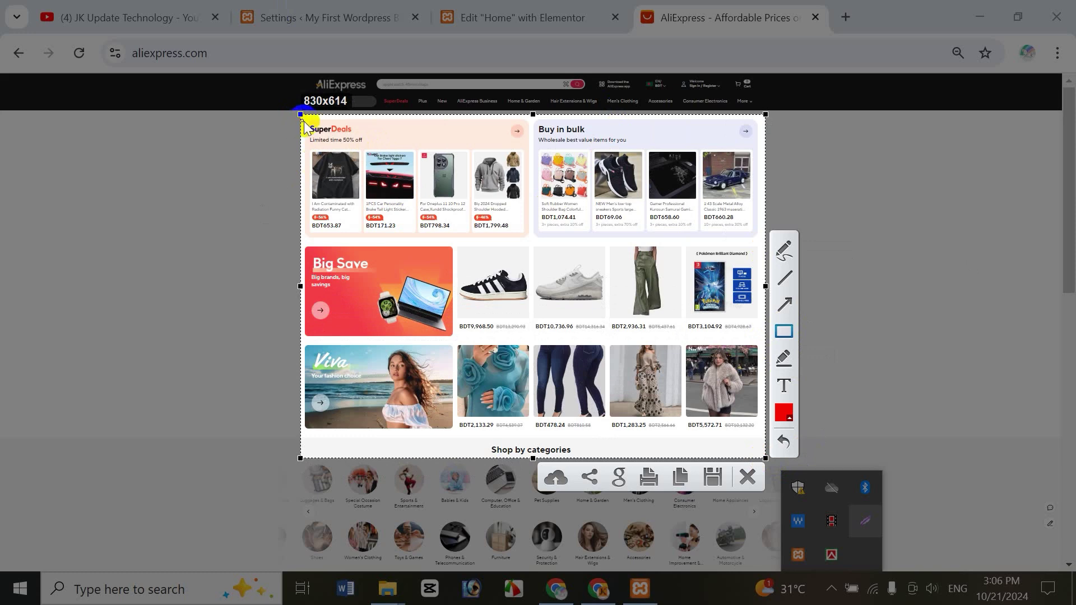
mouse_move(304, 121)
mouse_down()
mouse_move(447, 224)
mouse_move(545, 238)
mouse_move(759, 239)
mouse_up()
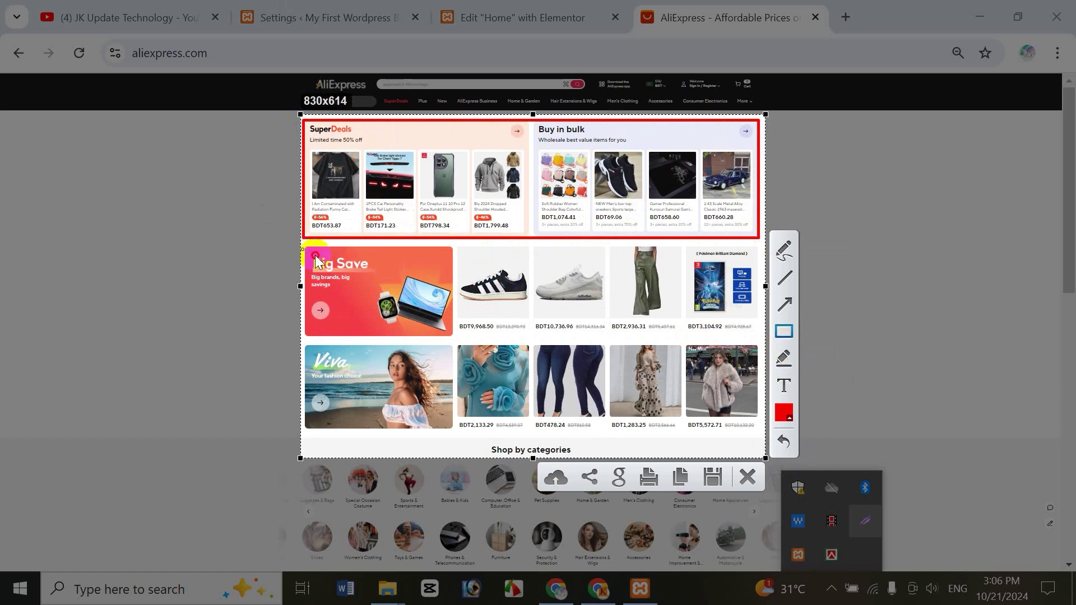
mouse_move(317, 259)
mouse_down()
mouse_move(433, 330)
mouse_move(760, 338)
mouse_up()
mouse_move(315, 360)
mouse_down()
mouse_move(392, 415)
mouse_move(749, 428)
mouse_up()
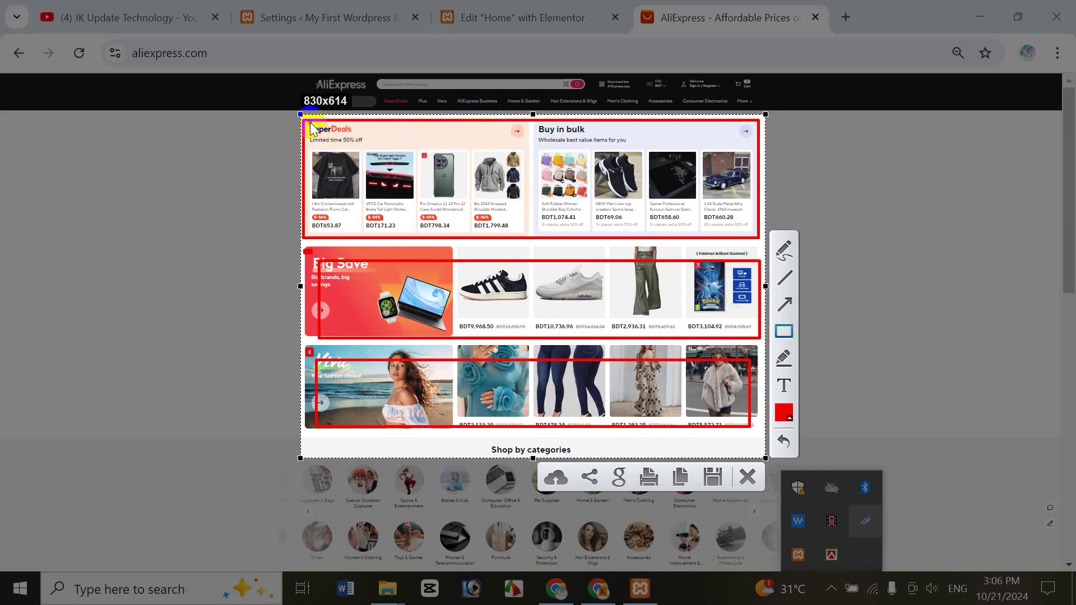
Outline the four SuperDeals products and the first Buy in bulk product as separate columns with red rectangles
drag(311, 135, 360, 235)
drag(367, 134, 418, 235)
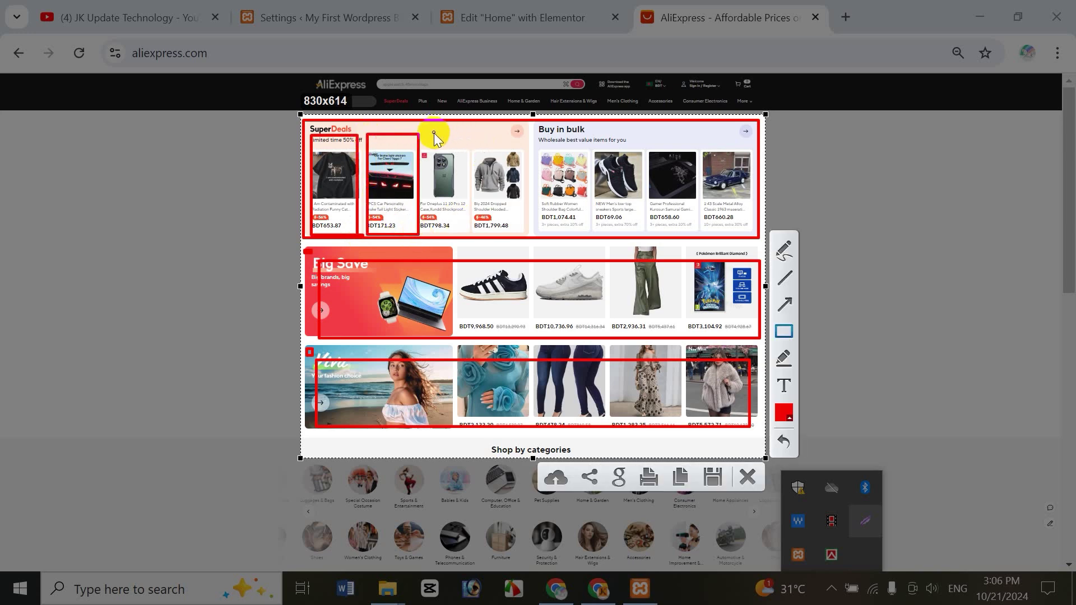
drag(433, 134, 465, 235)
mouse_move(485, 139)
mouse_down()
mouse_move(495, 215)
mouse_move(511, 228)
mouse_up()
drag(541, 140, 582, 232)
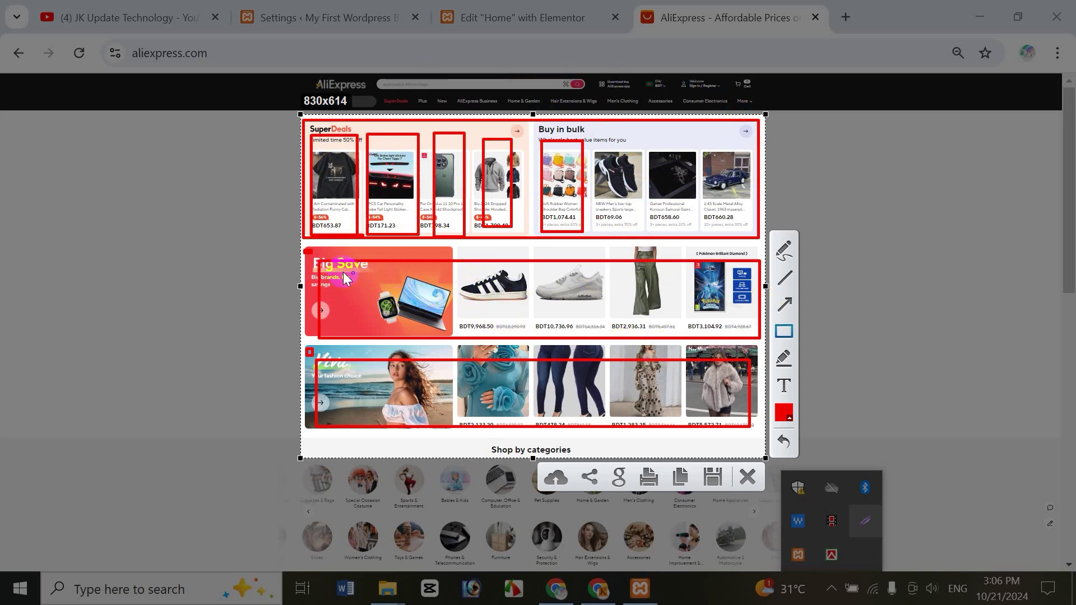
Outline the Big Save banner, the two sneakers and the green trousers in the second row with red rectangles
drag(331, 272, 441, 336)
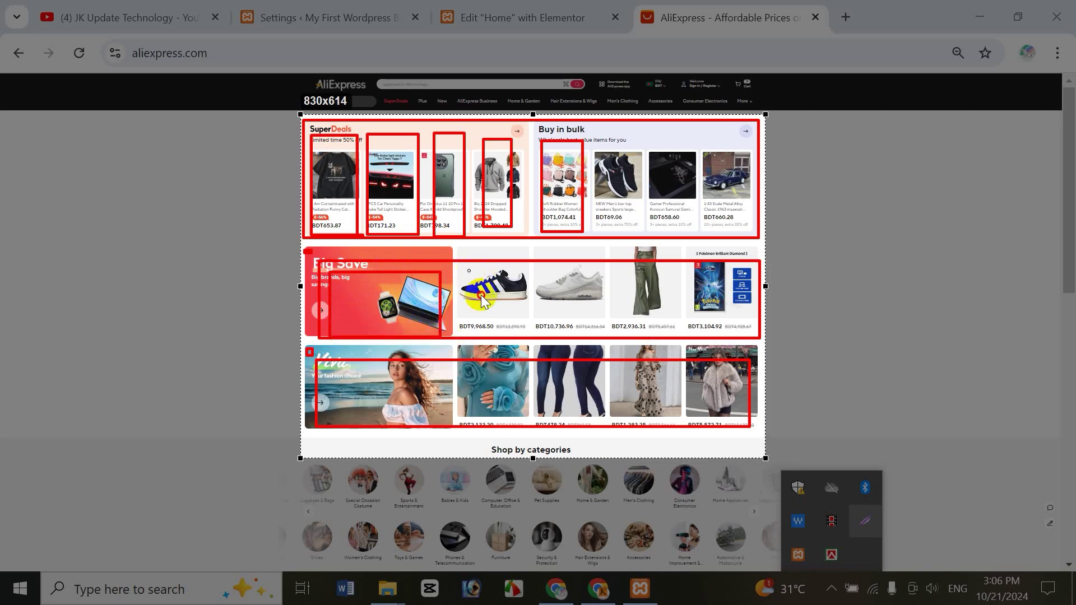
drag(520, 339, 520, 340)
drag(537, 269, 610, 350)
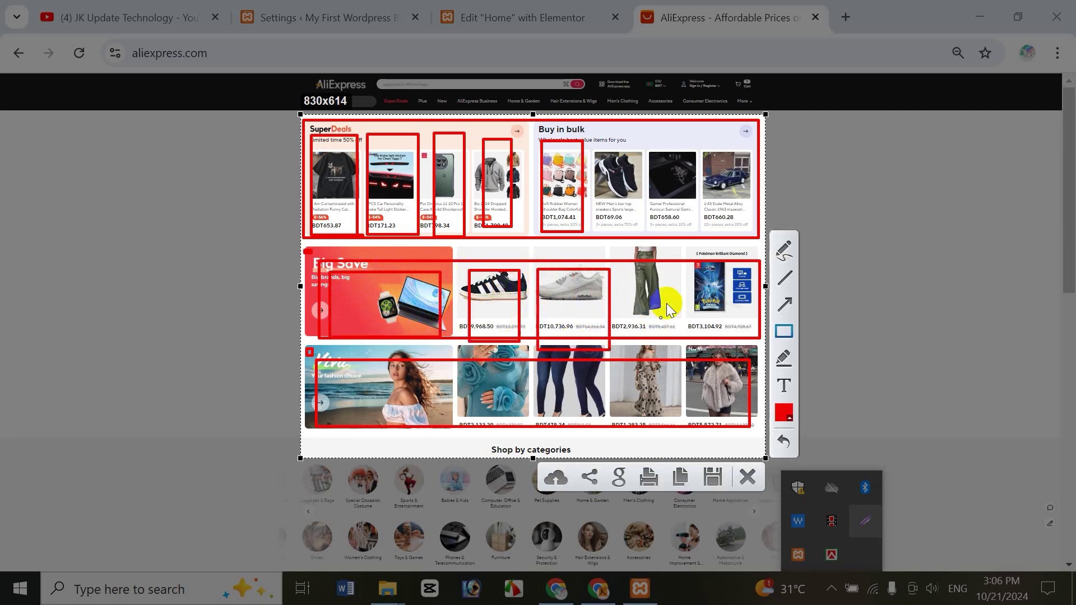
drag(626, 269, 674, 340)
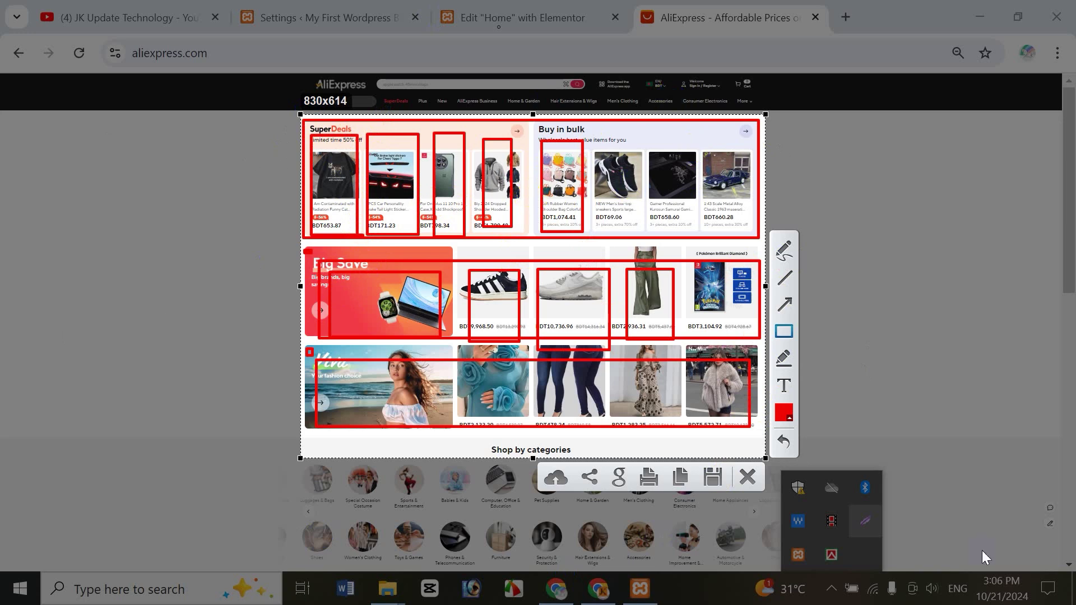
Discard the annotated screen capture and close the AliExpress tab to return to the Elementor editor
click(800, 294)
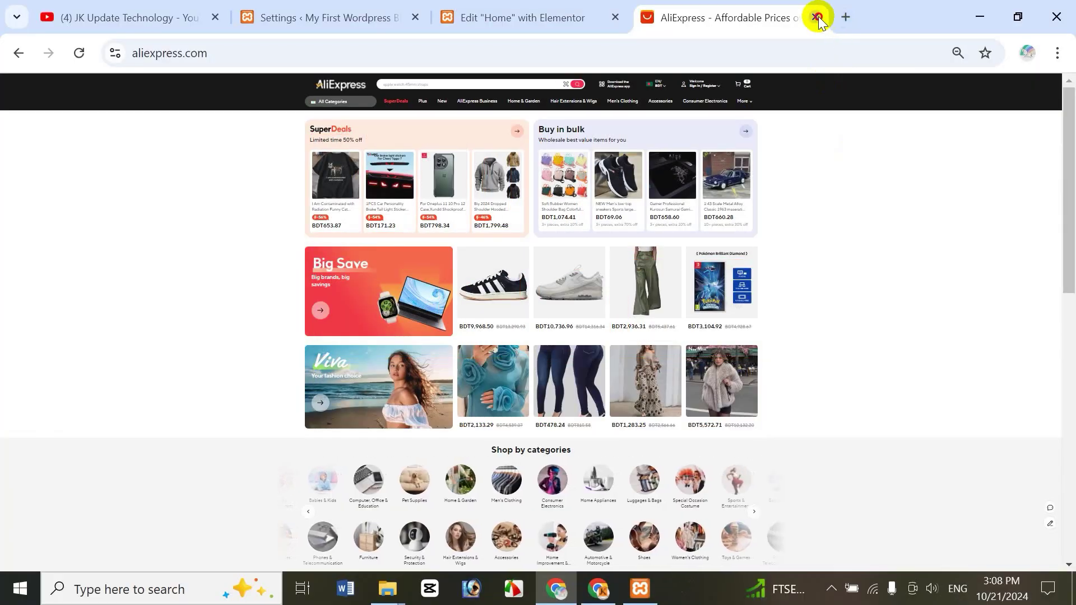
click(815, 17)
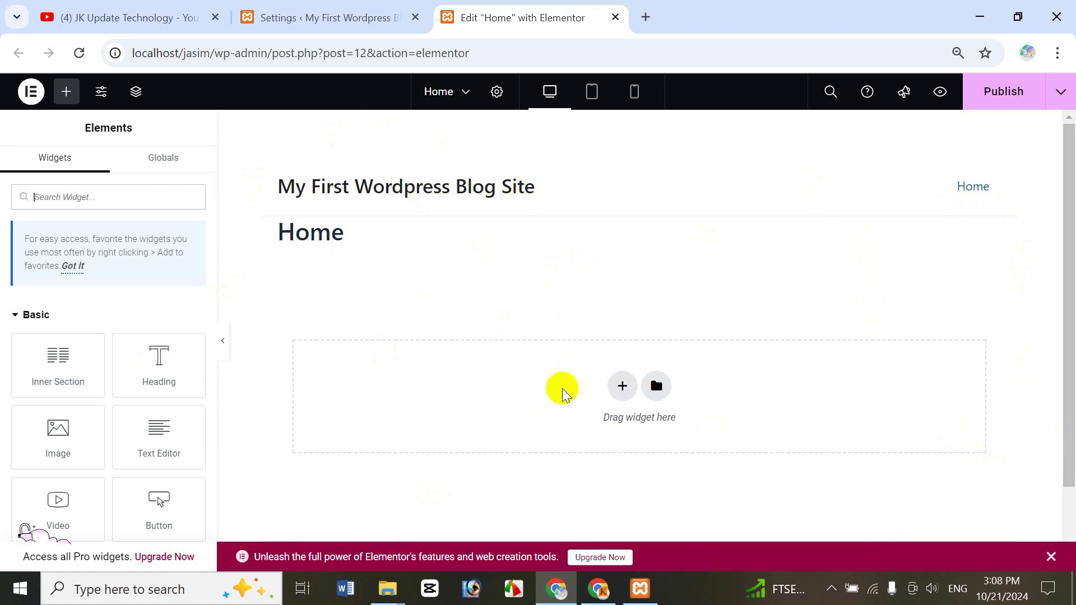
Set the Home page's Page Layout to Elementor Full Width in its page settings
click(497, 93)
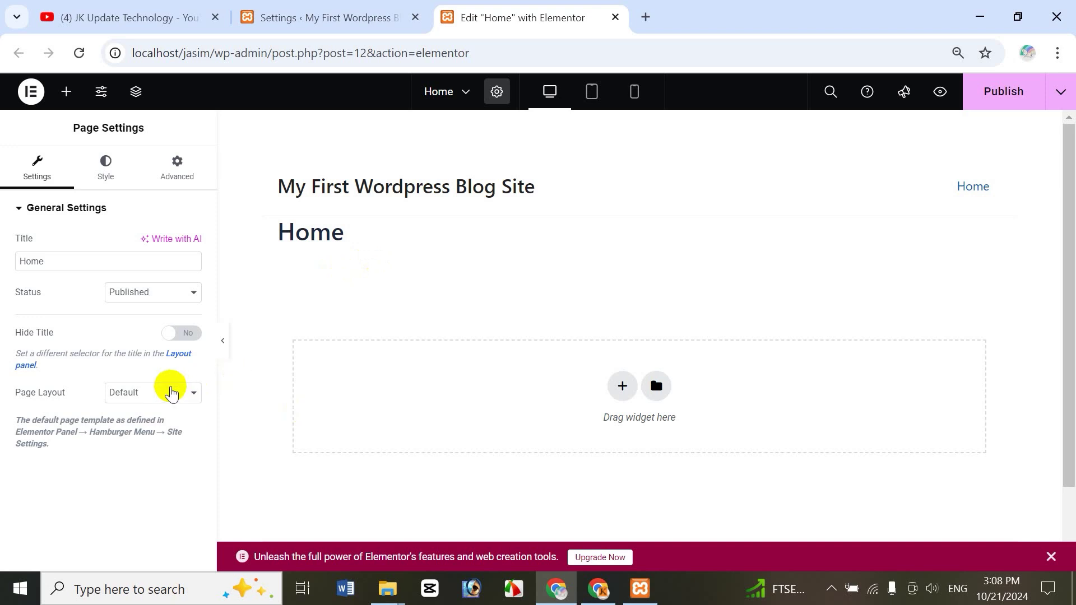
click(168, 390)
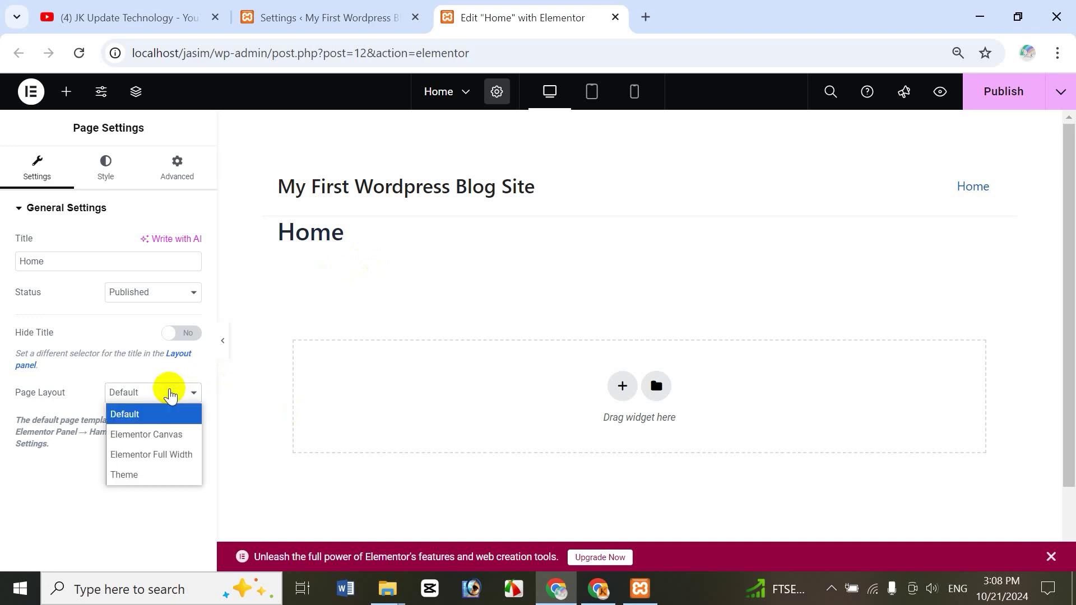
click(164, 455)
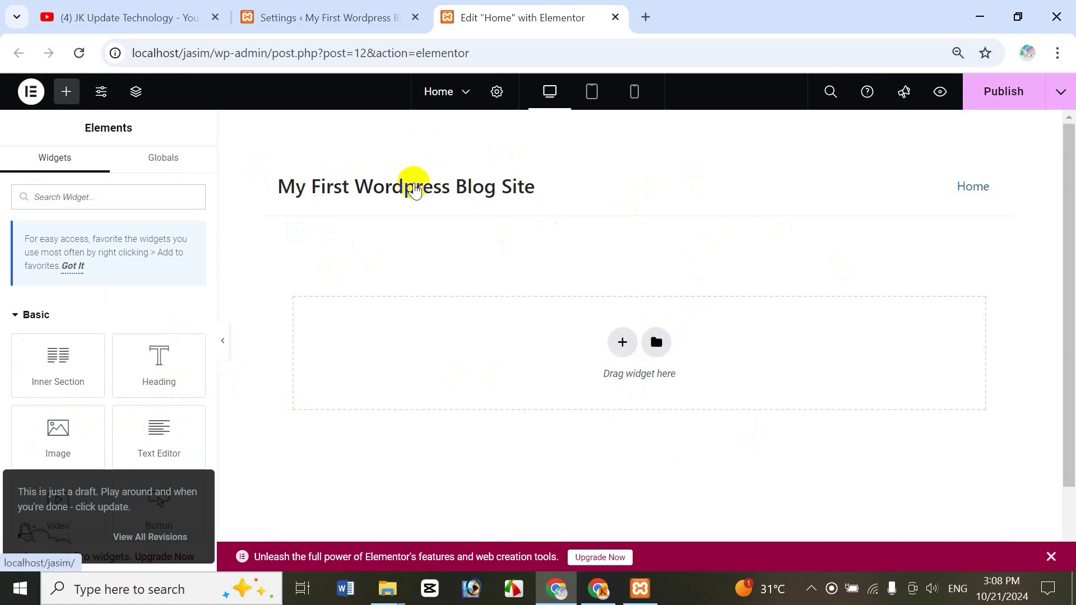
drag(1071, 307, 1061, 427)
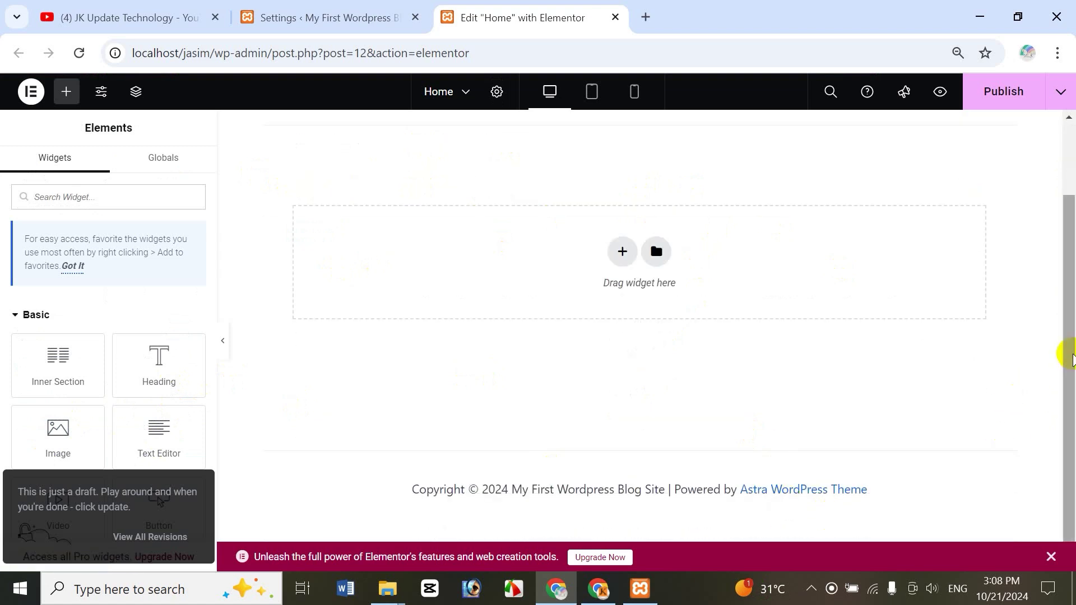
drag(1066, 353, 1063, 238)
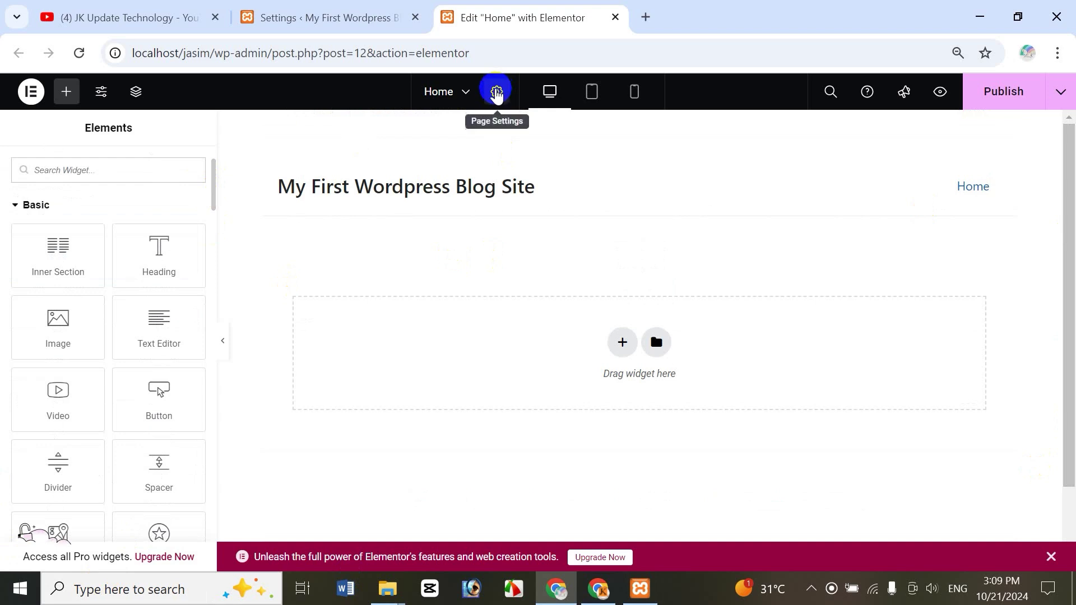
Review the Home page's settings, return to the widget list, and examine the page from header to footer
click(497, 91)
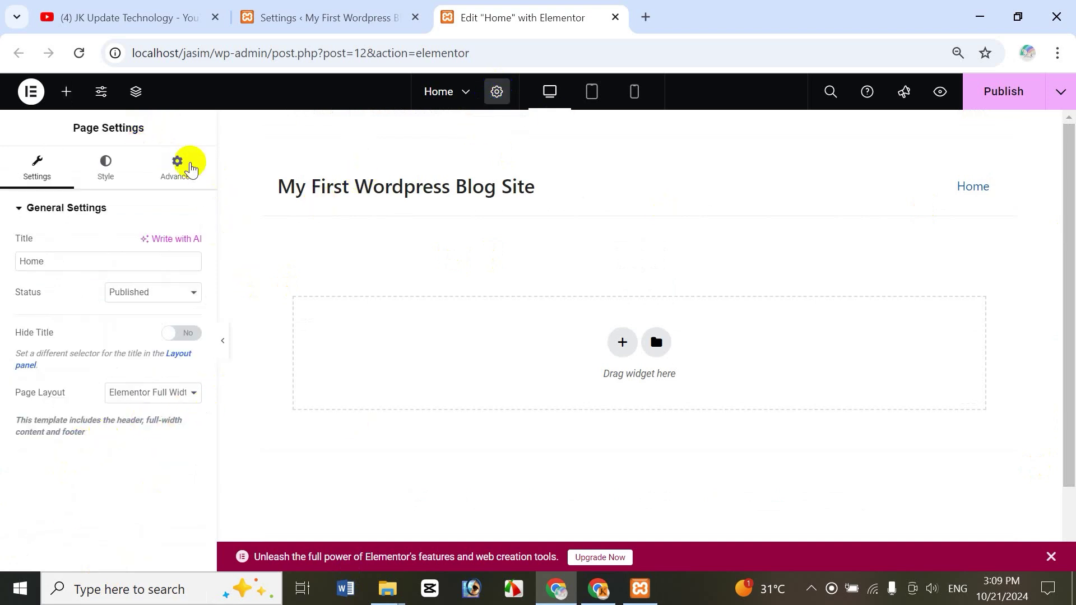
click(101, 95)
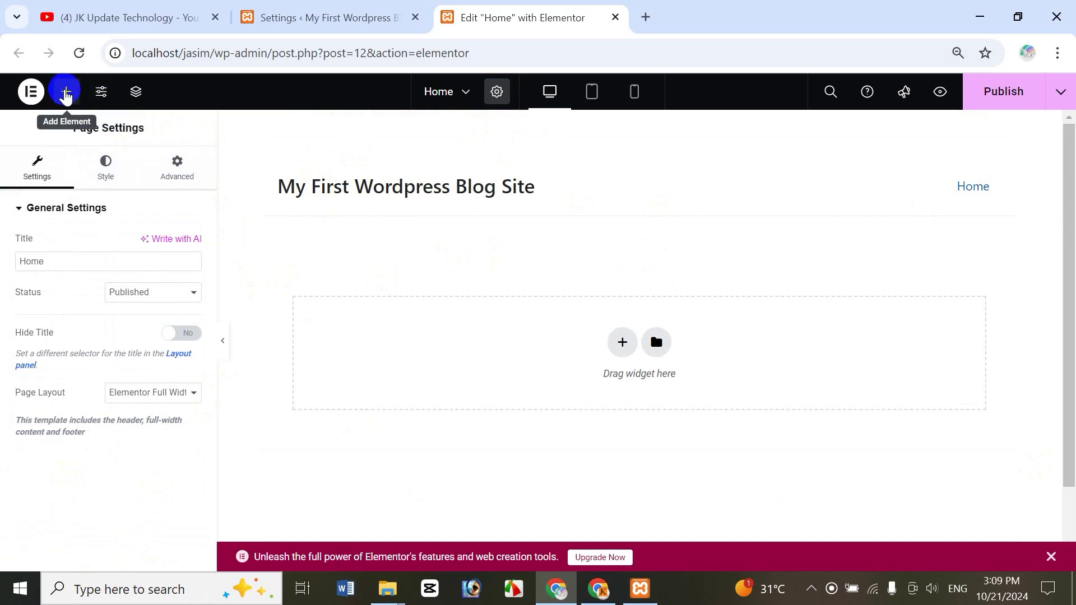
click(65, 92)
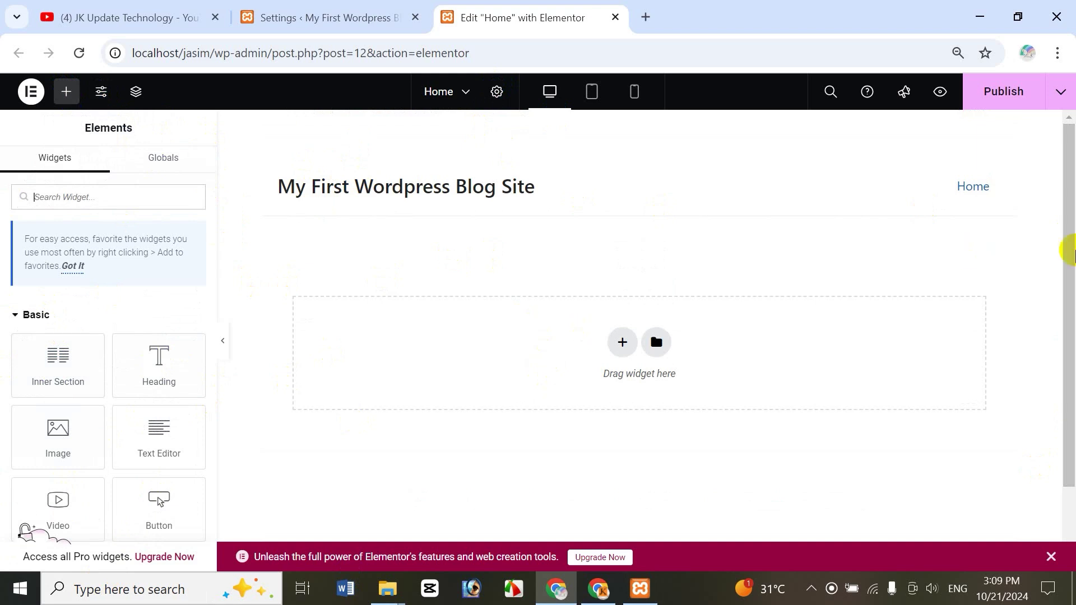
drag(1067, 268, 1059, 228)
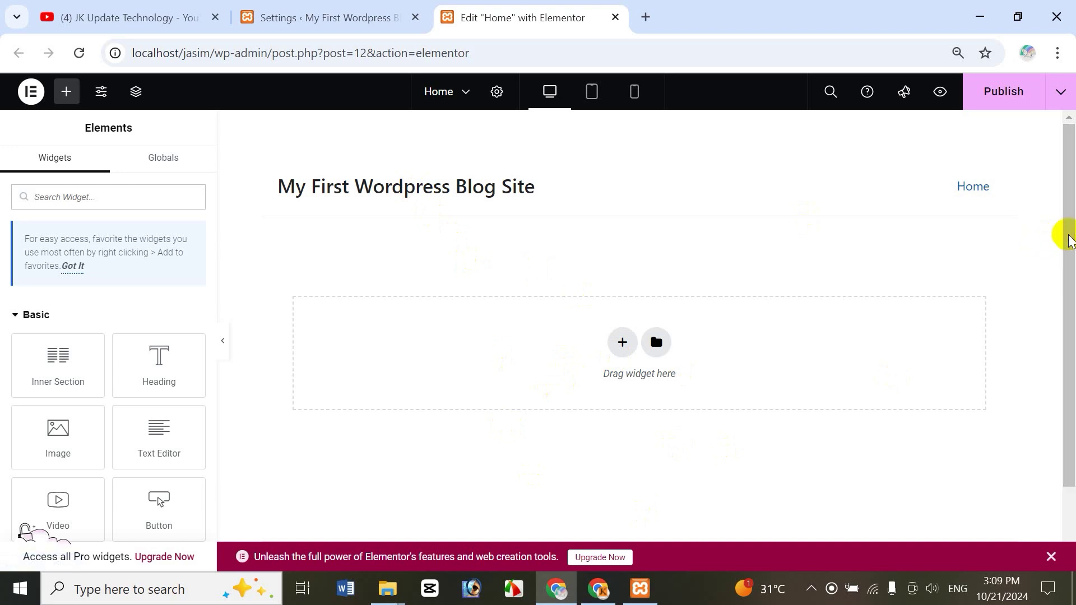
drag(1064, 233, 1057, 356)
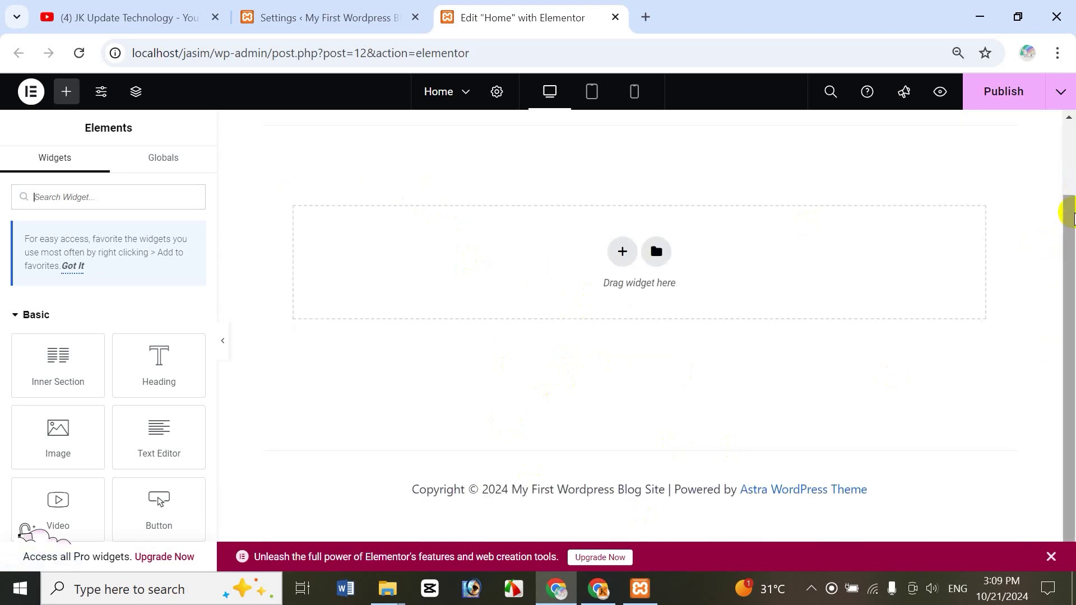
drag(1071, 241, 1064, 156)
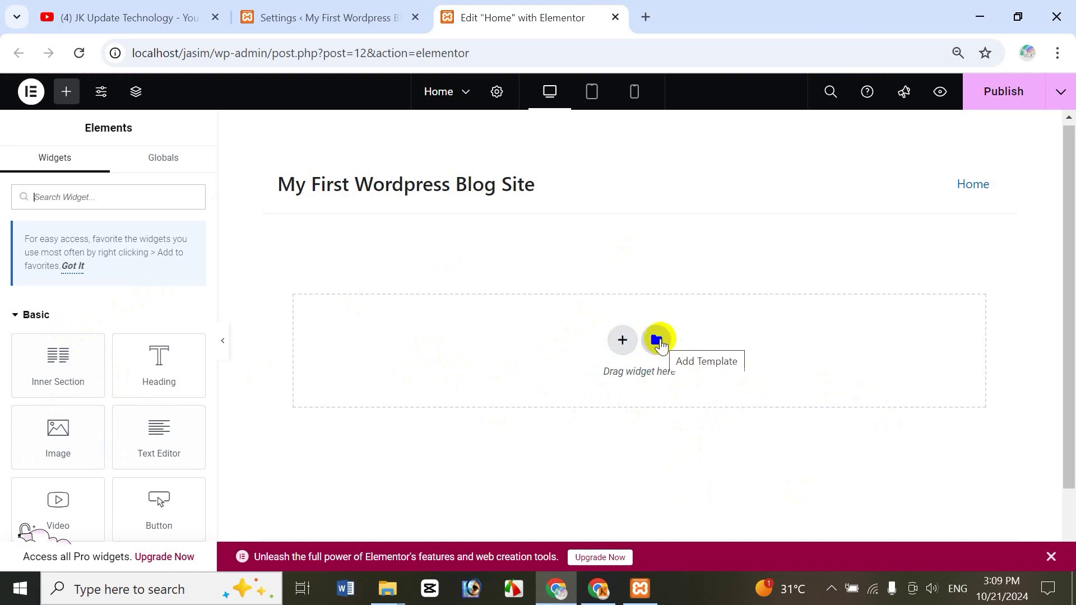
Browse the Blocks, Pages and My Templates collections in the Elementor template library, and close it
click(659, 340)
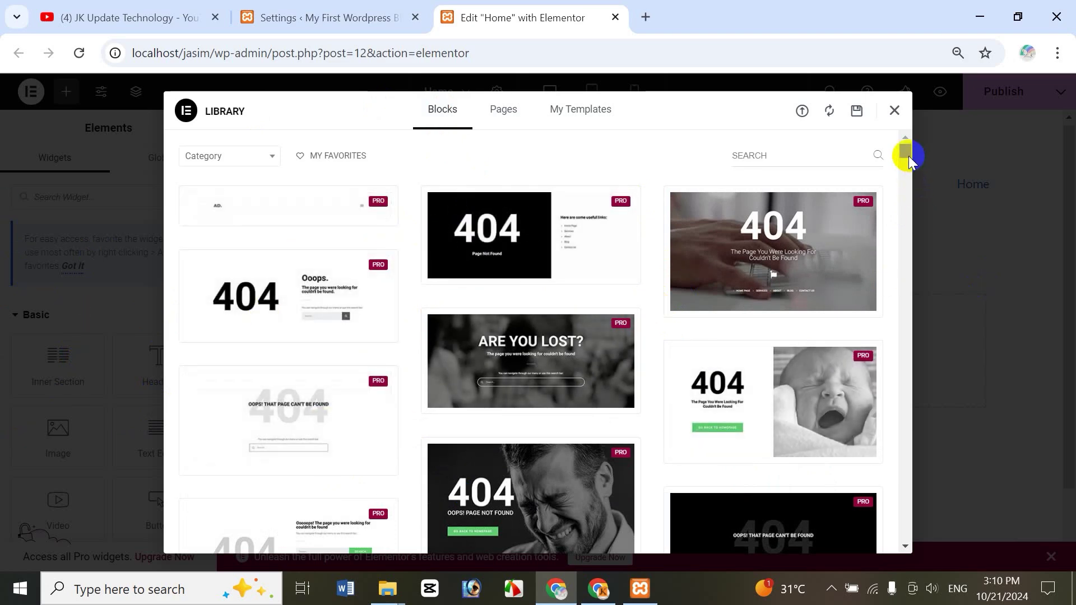
drag(909, 155, 909, 176)
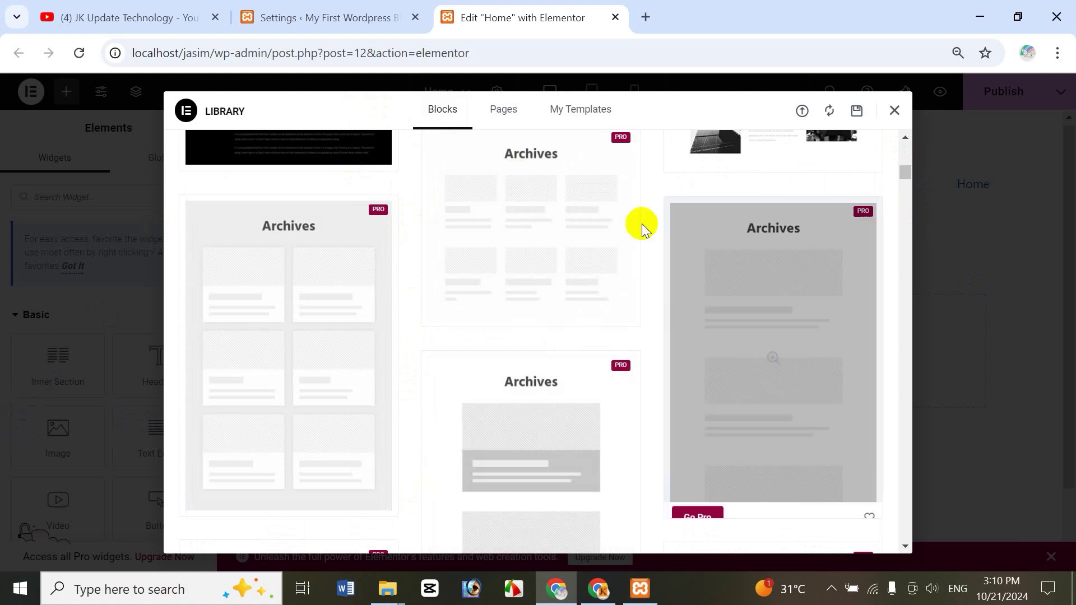
click(503, 111)
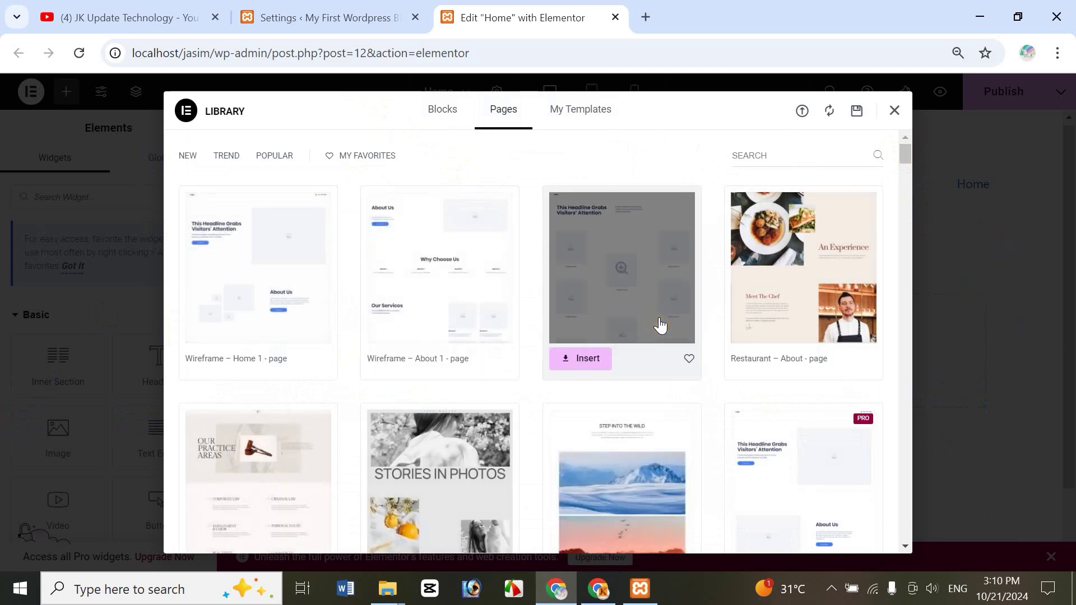
click(583, 112)
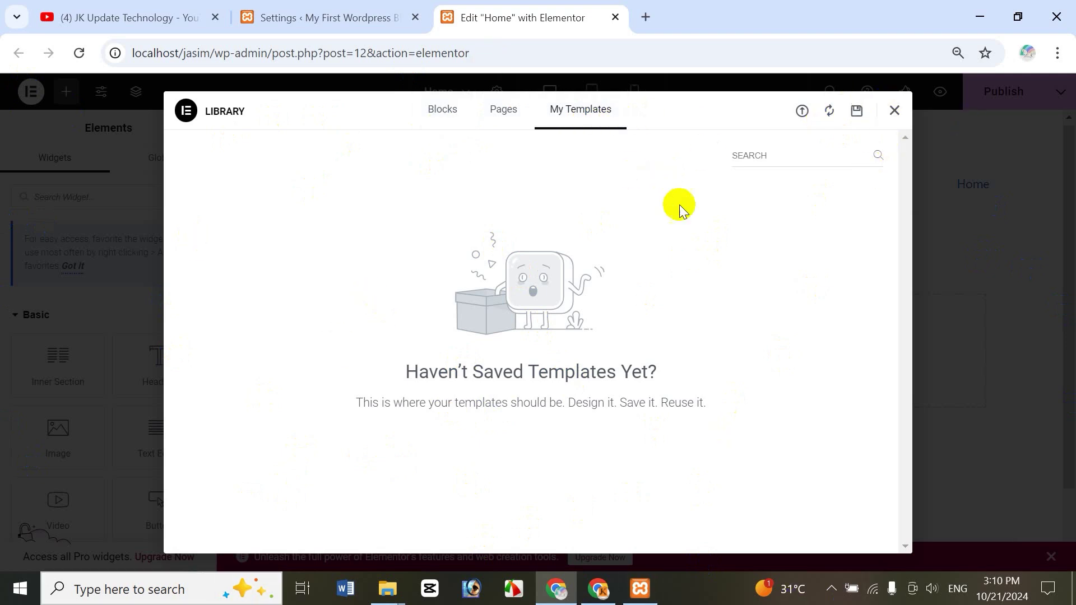
click(894, 111)
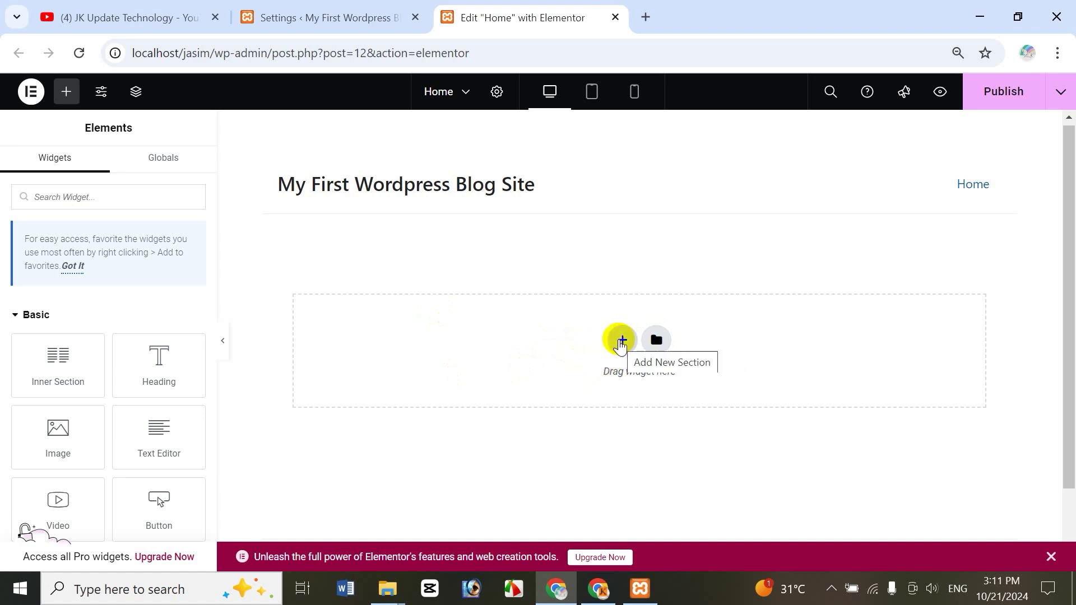
Add a new section with the single-column structure to the empty Home page
click(621, 341)
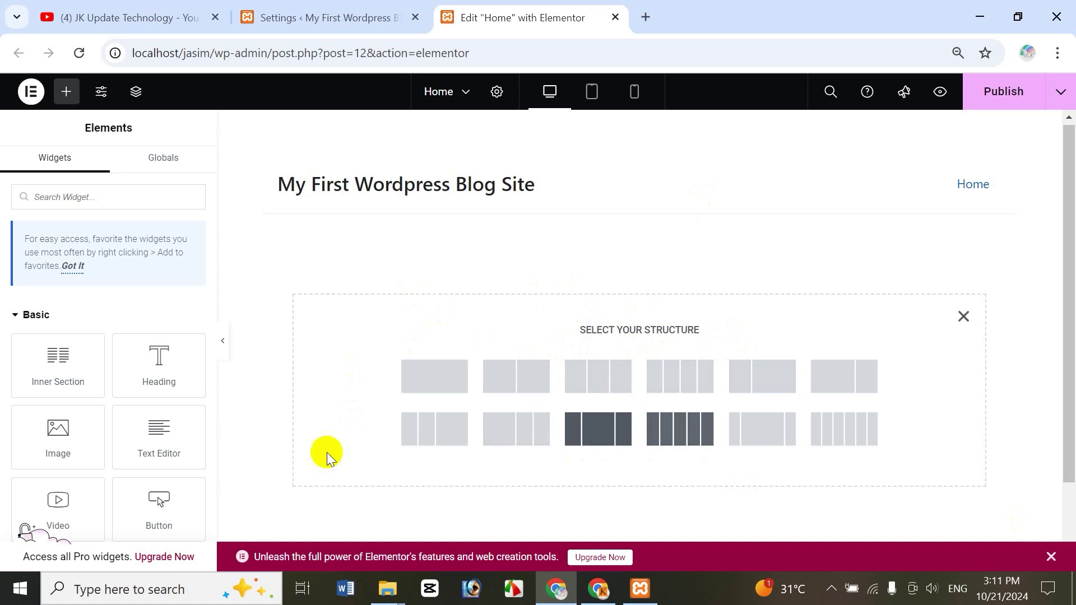
click(435, 380)
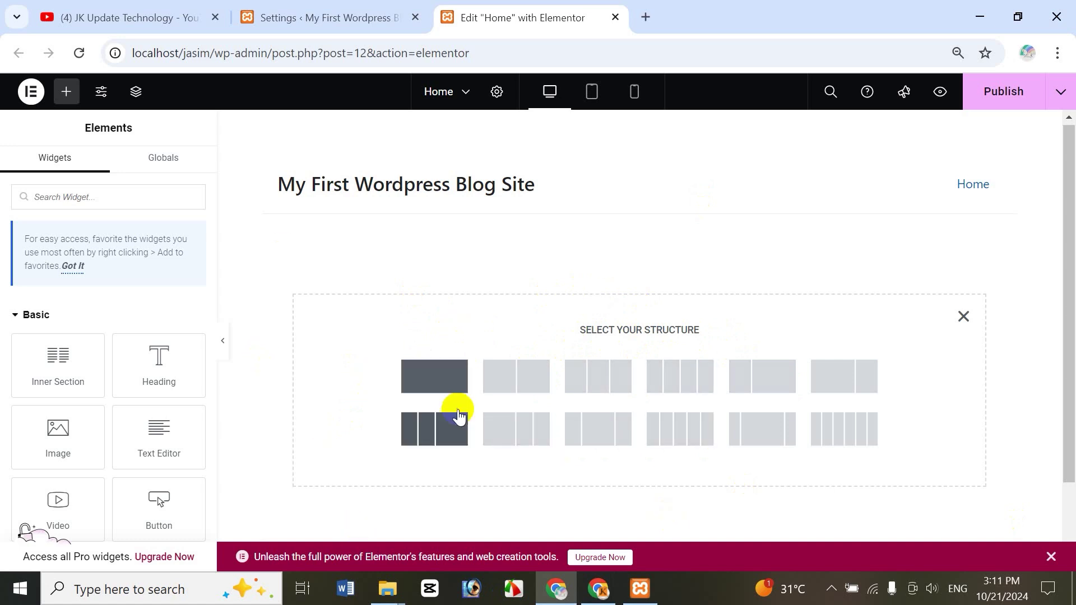
click(435, 377)
click(516, 386)
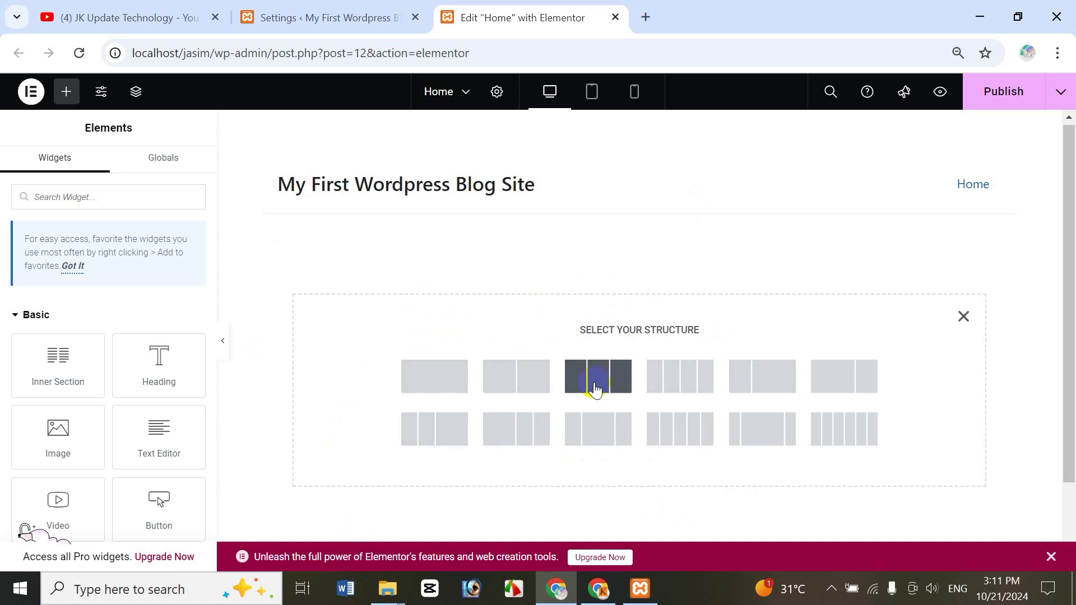
click(771, 392)
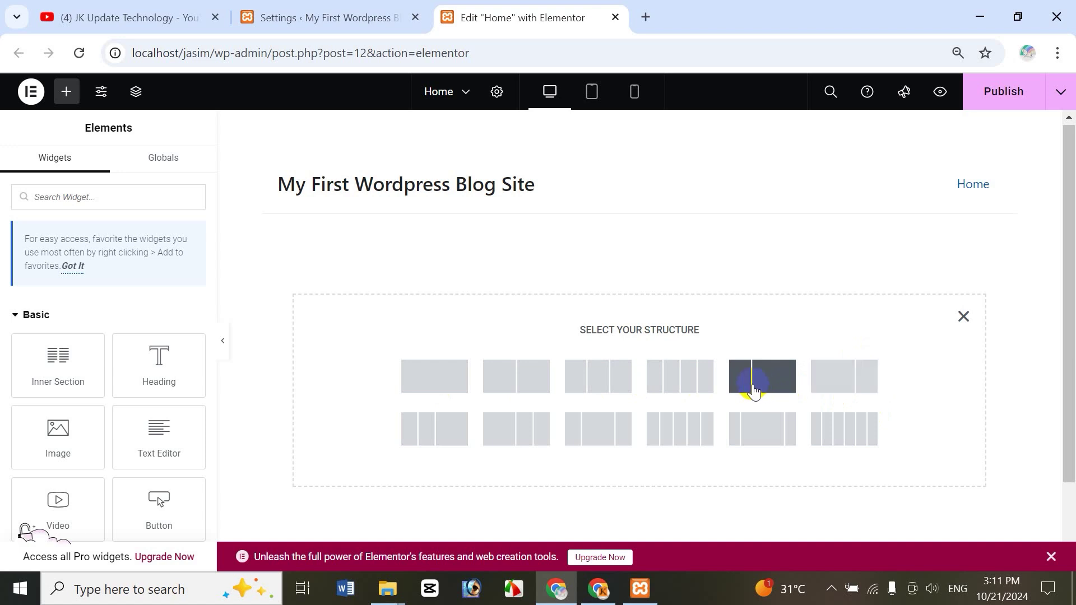
click(769, 391)
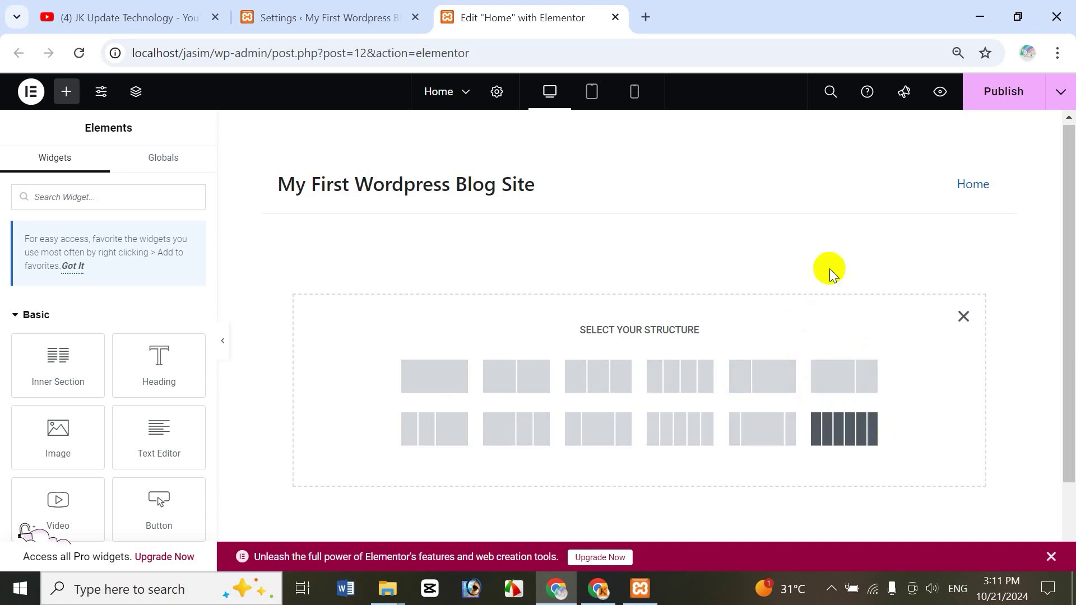
click(436, 376)
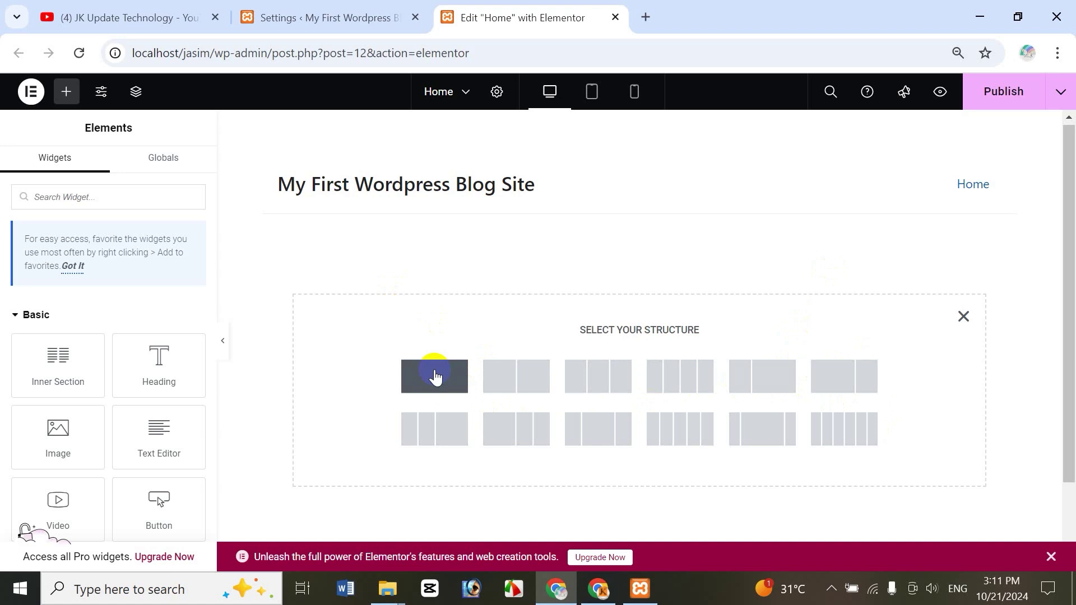
click(435, 376)
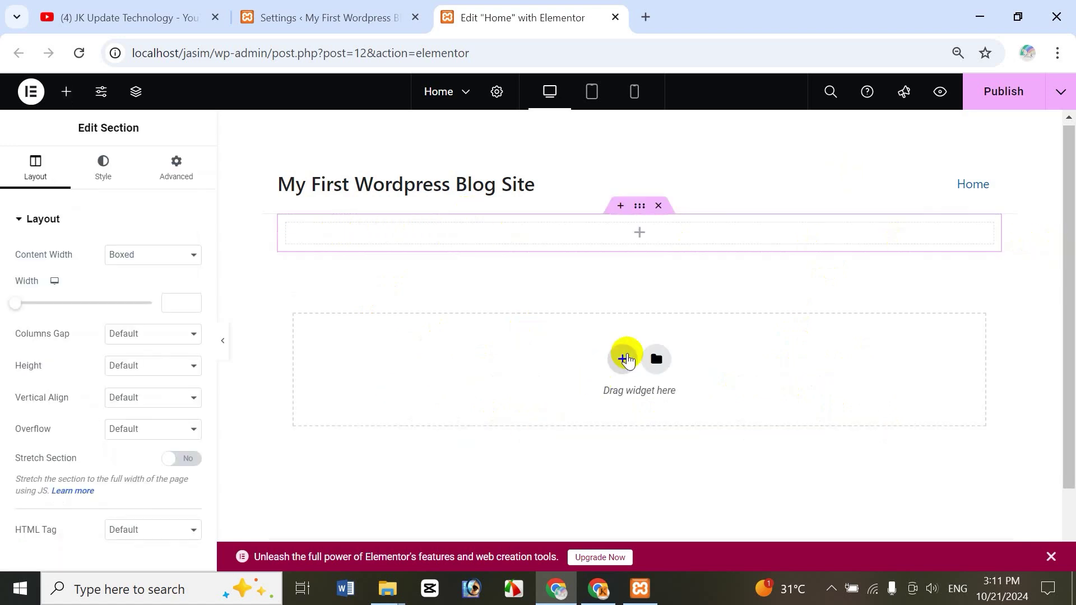
Add a section with two equal columns and a section with four equal columns below the single-column section
click(622, 360)
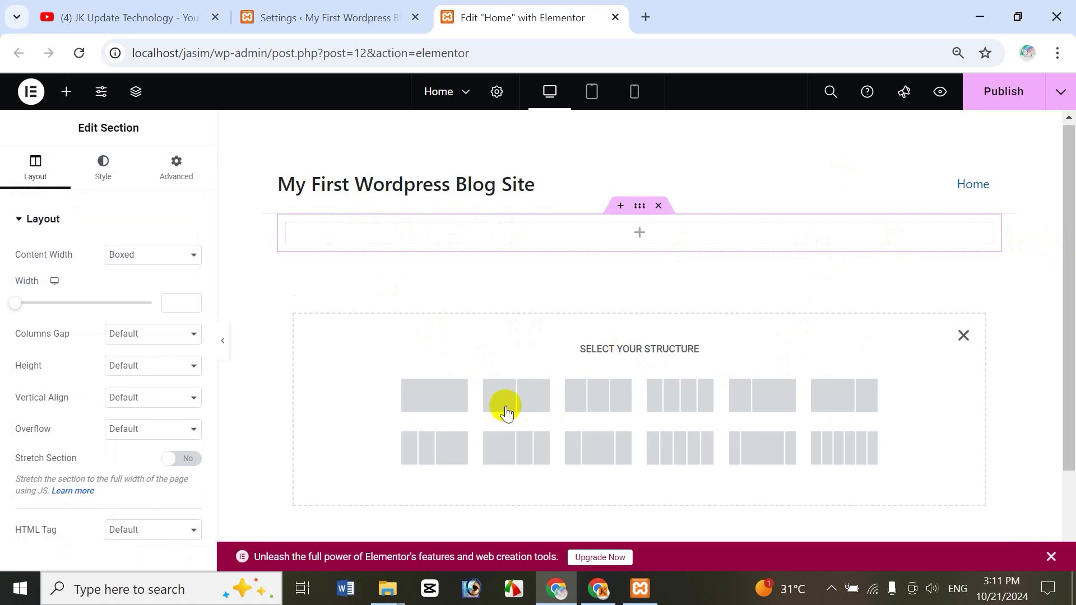
click(521, 399)
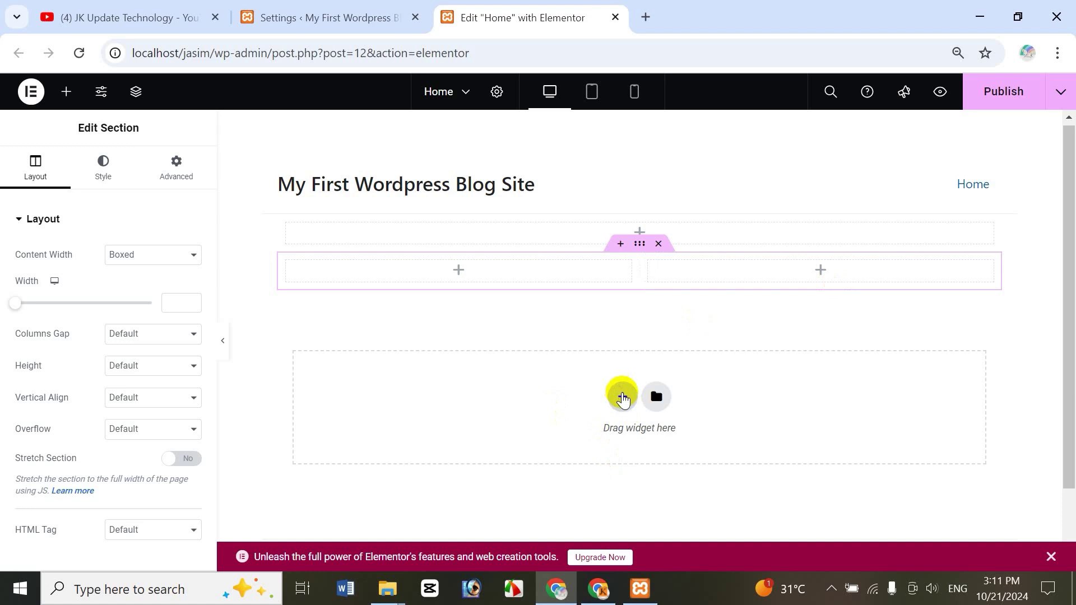
click(622, 399)
click(704, 443)
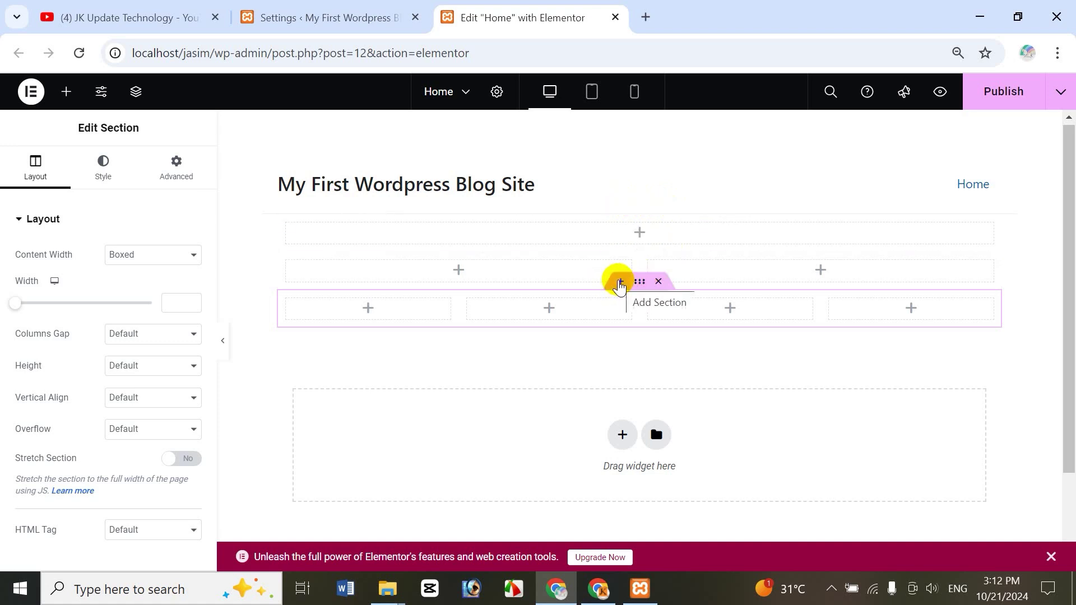
click(618, 281)
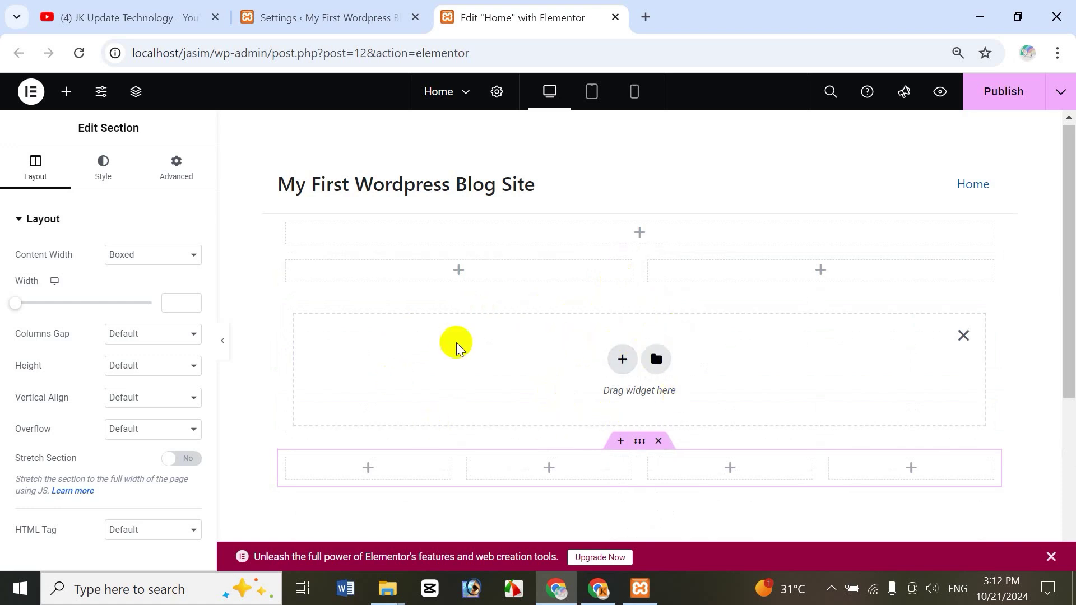
click(963, 336)
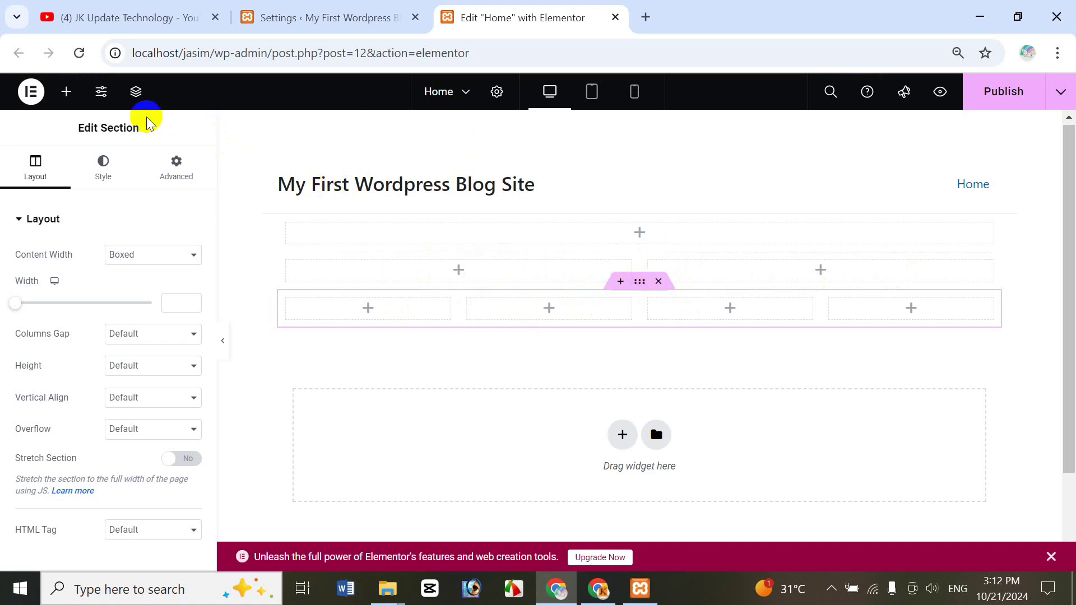
Place an Inner Section widget in the first column of the two-column section
click(119, 96)
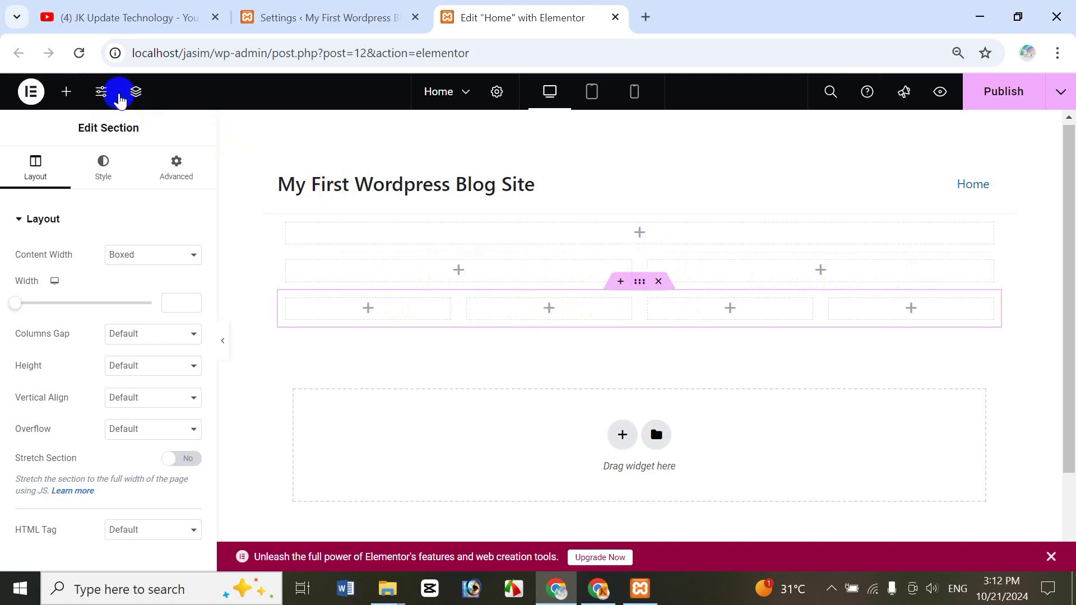
click(66, 94)
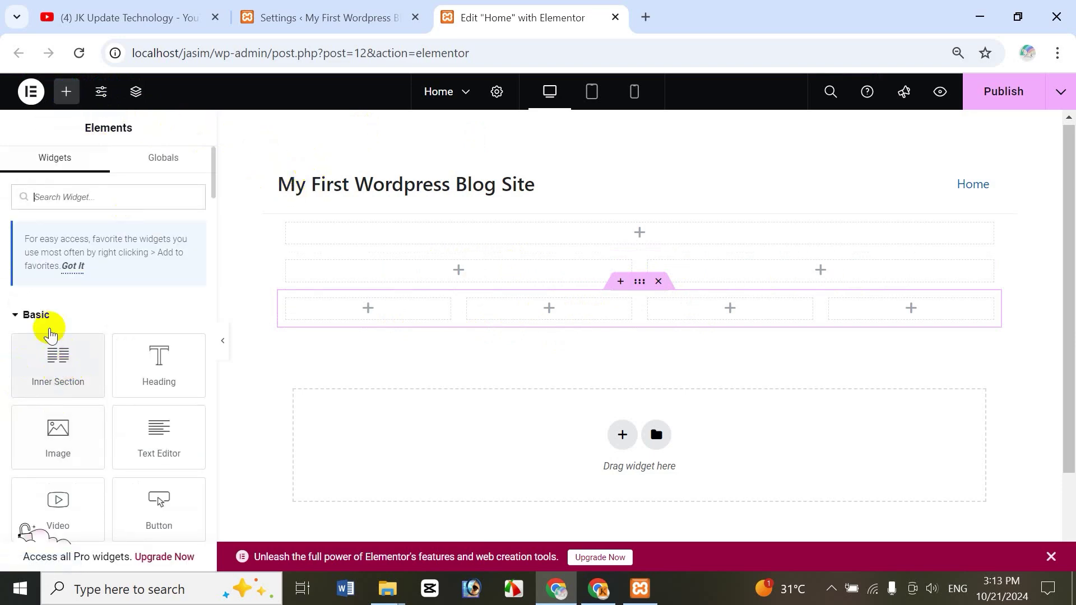
drag(57, 355, 421, 272)
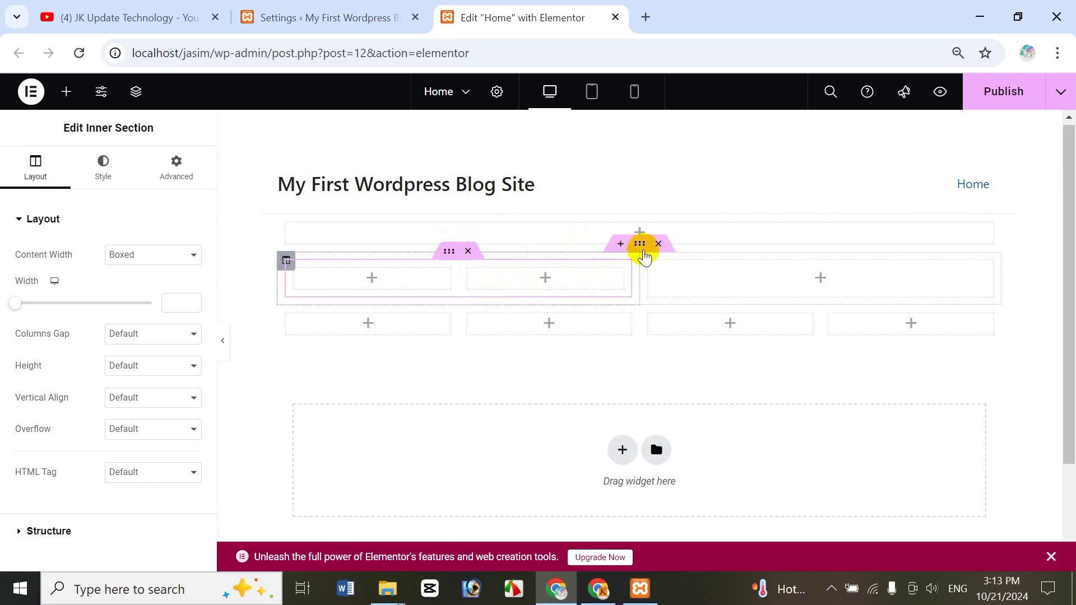
Give the two-column section a classic background in muted pink, #B87D7D
click(640, 244)
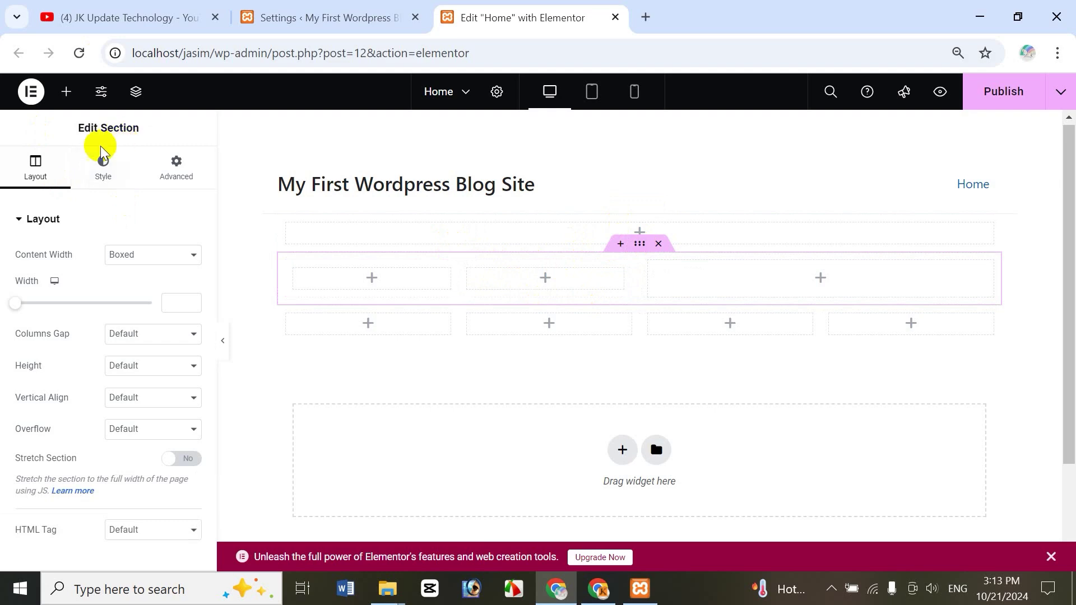
click(105, 177)
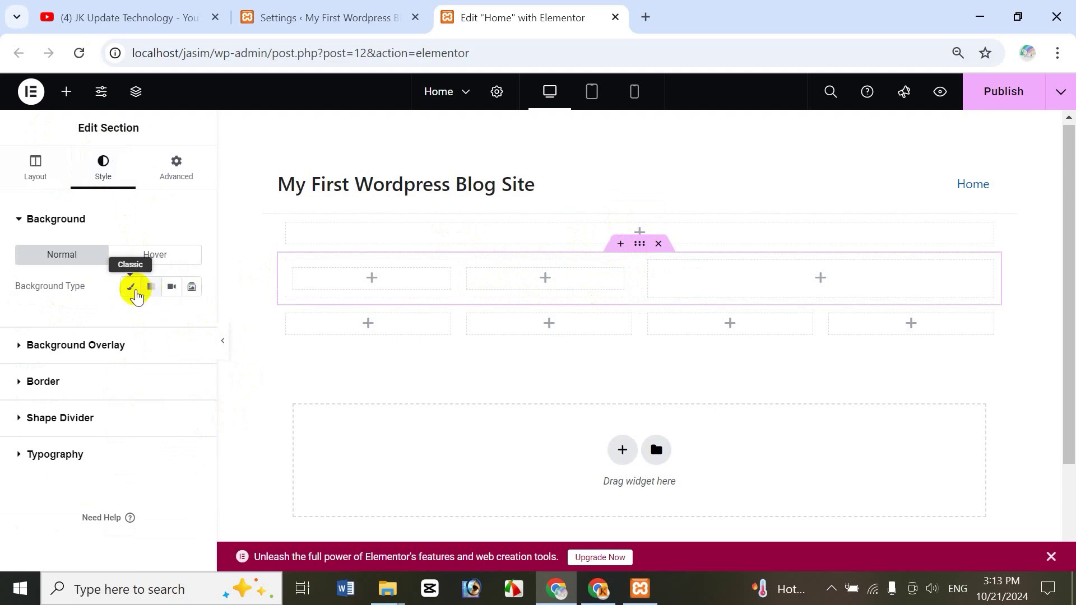
click(132, 288)
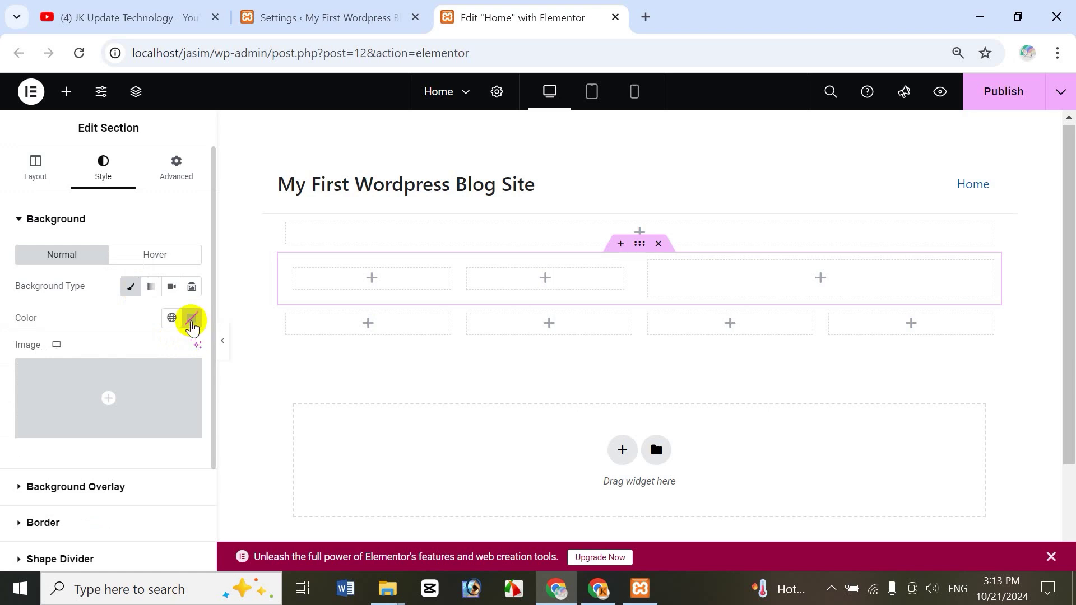
click(191, 319)
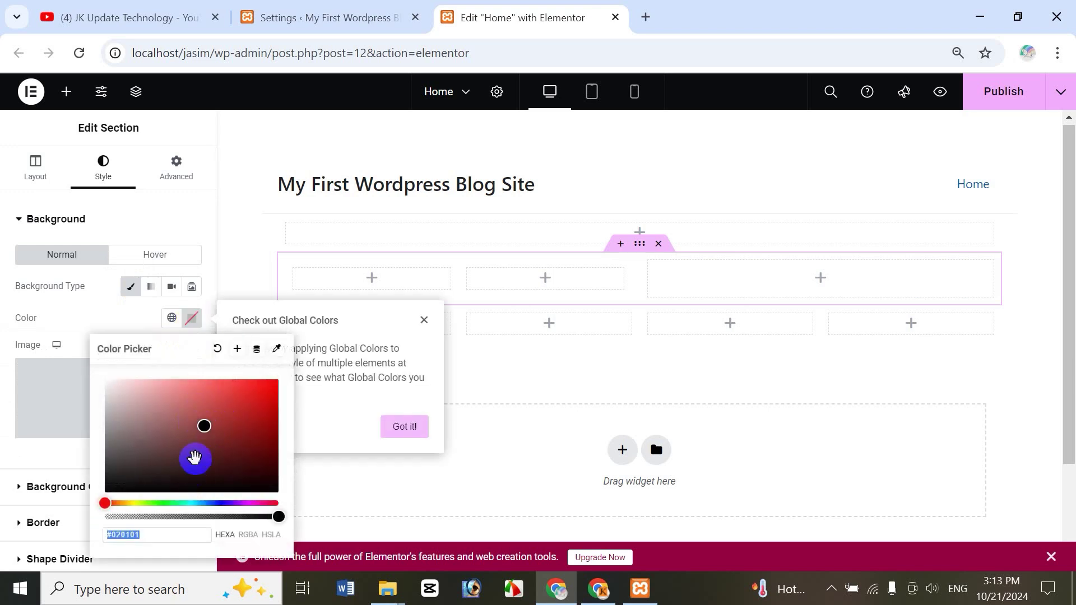
click(194, 457)
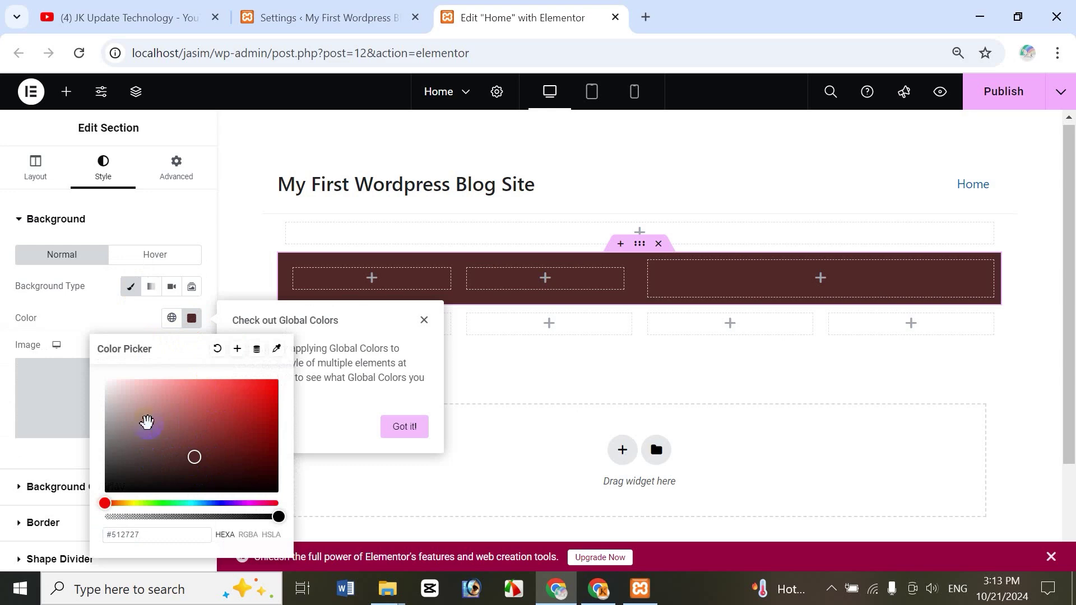
click(162, 410)
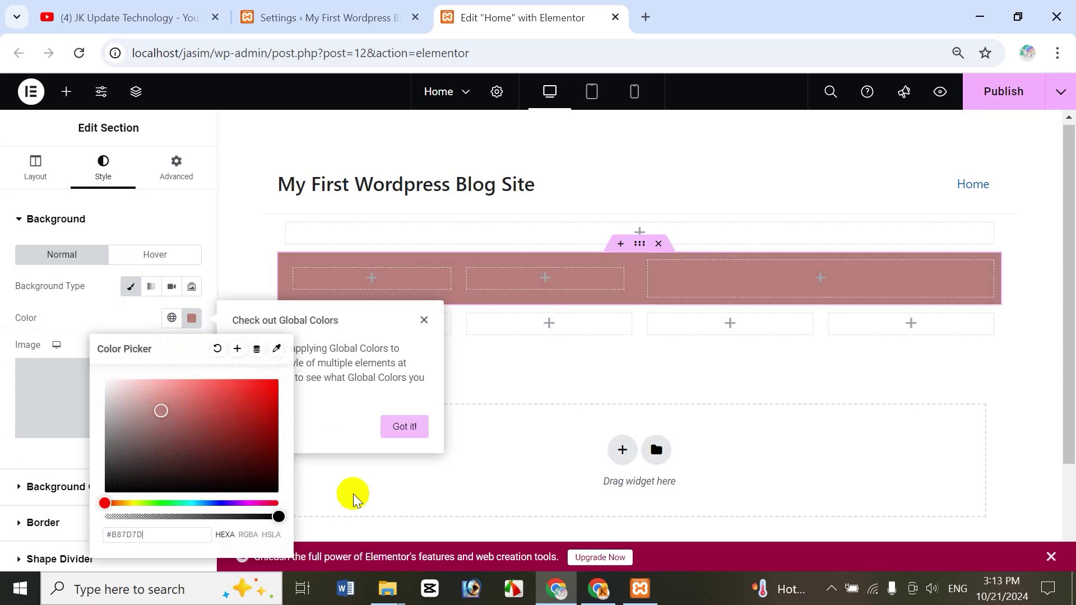
click(289, 139)
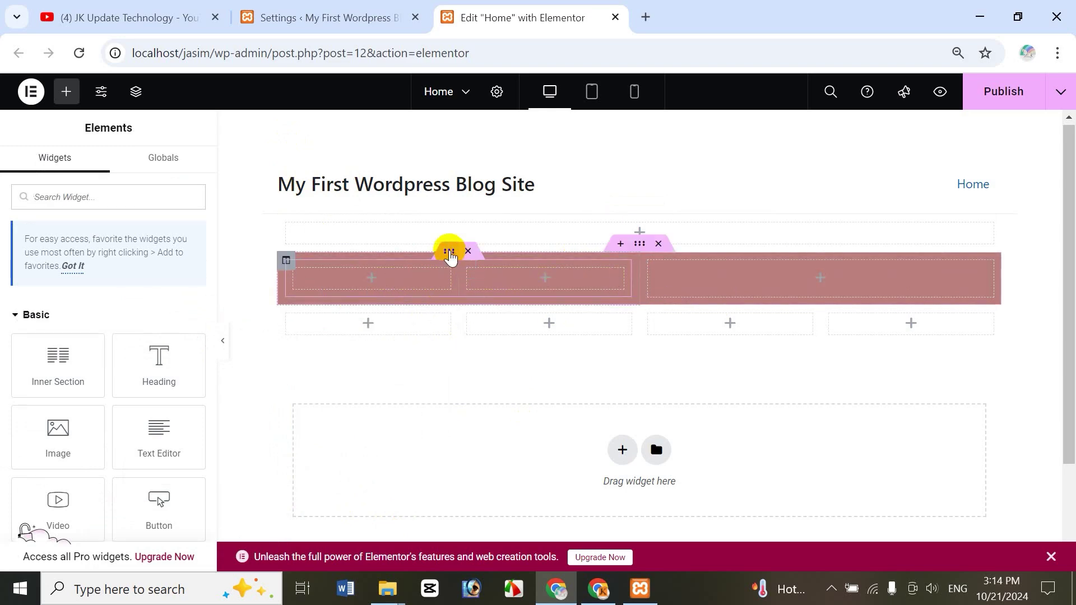
Give the inner section inside the two-column section a classic background in green, #8BBC23
click(449, 252)
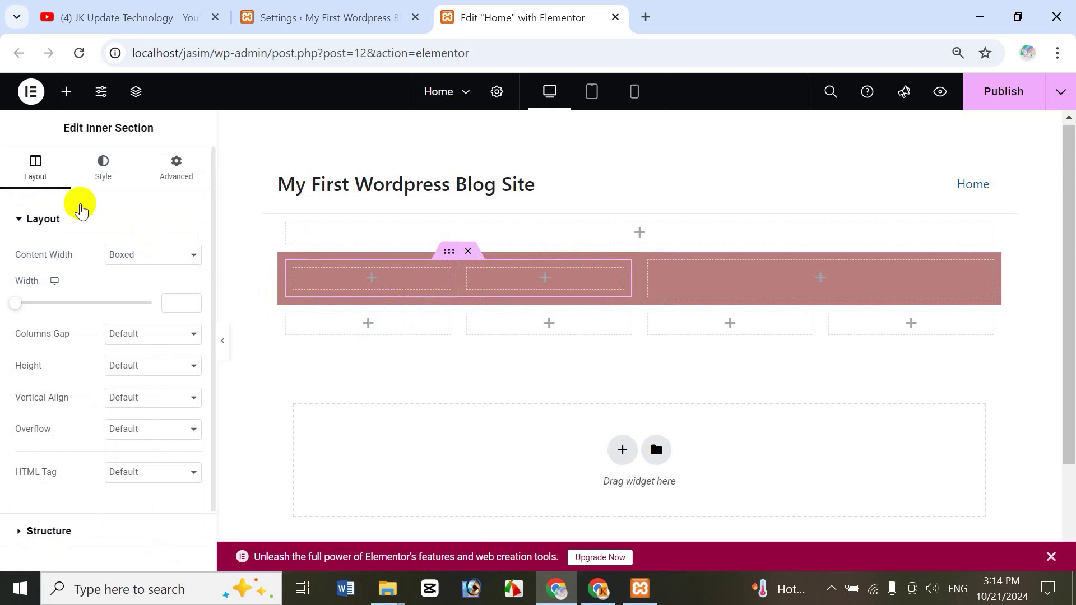
click(104, 166)
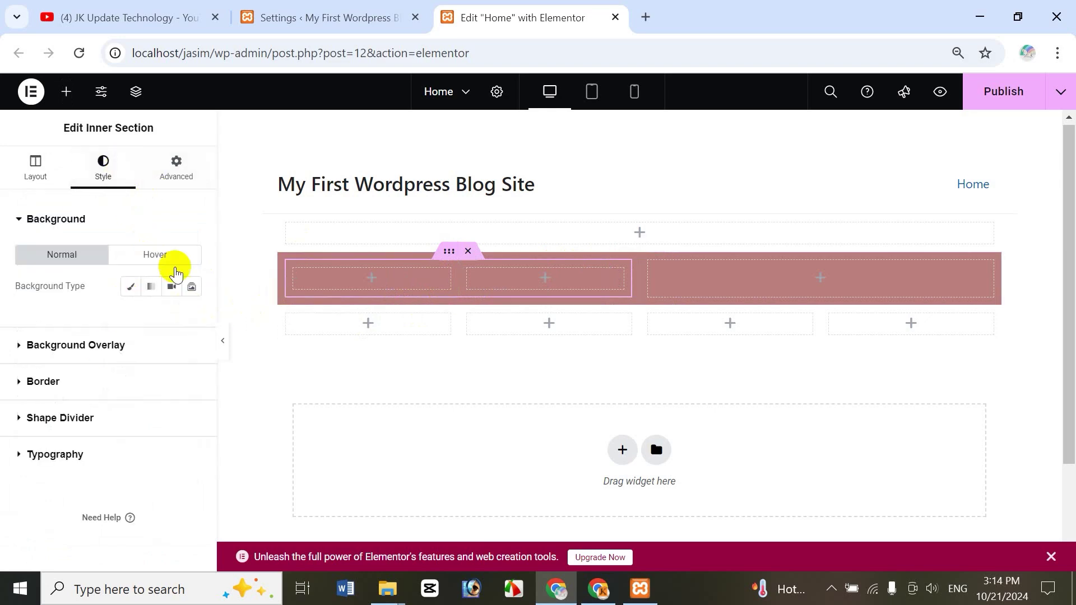
click(132, 288)
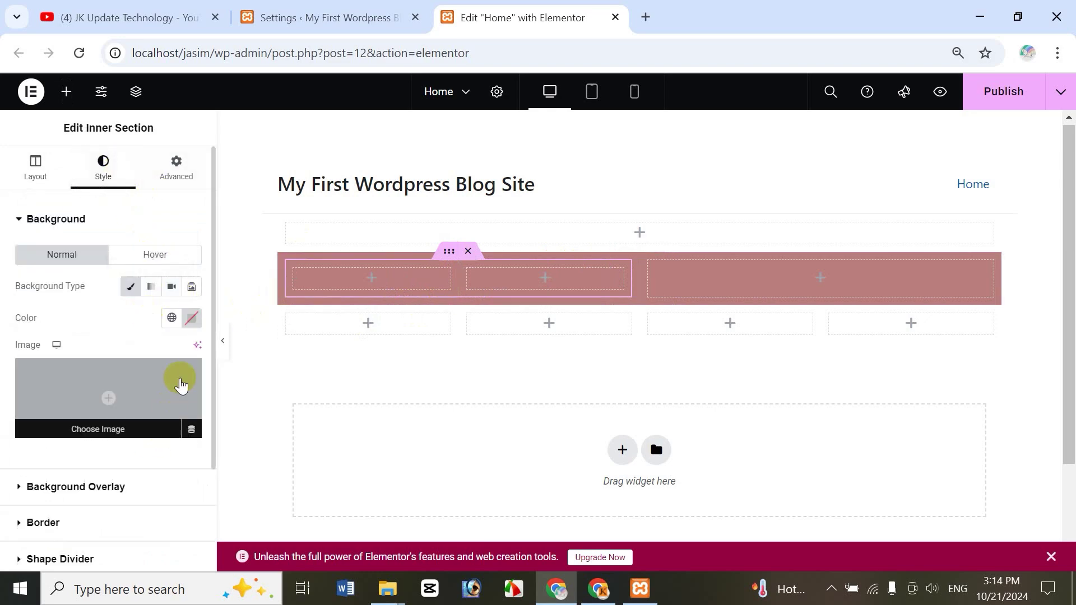
click(192, 319)
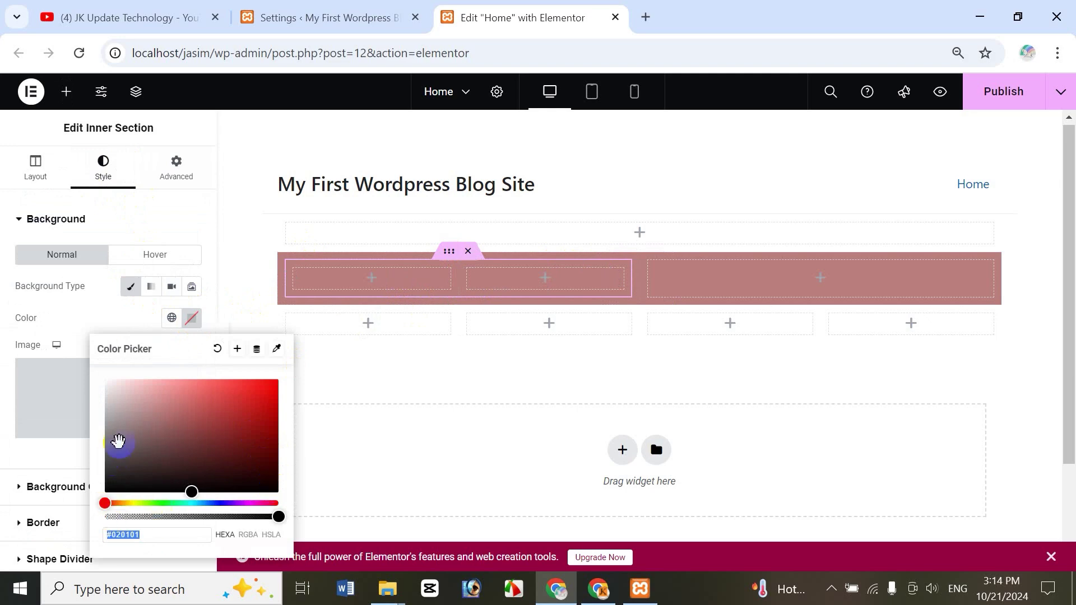
drag(213, 502, 143, 502)
click(244, 407)
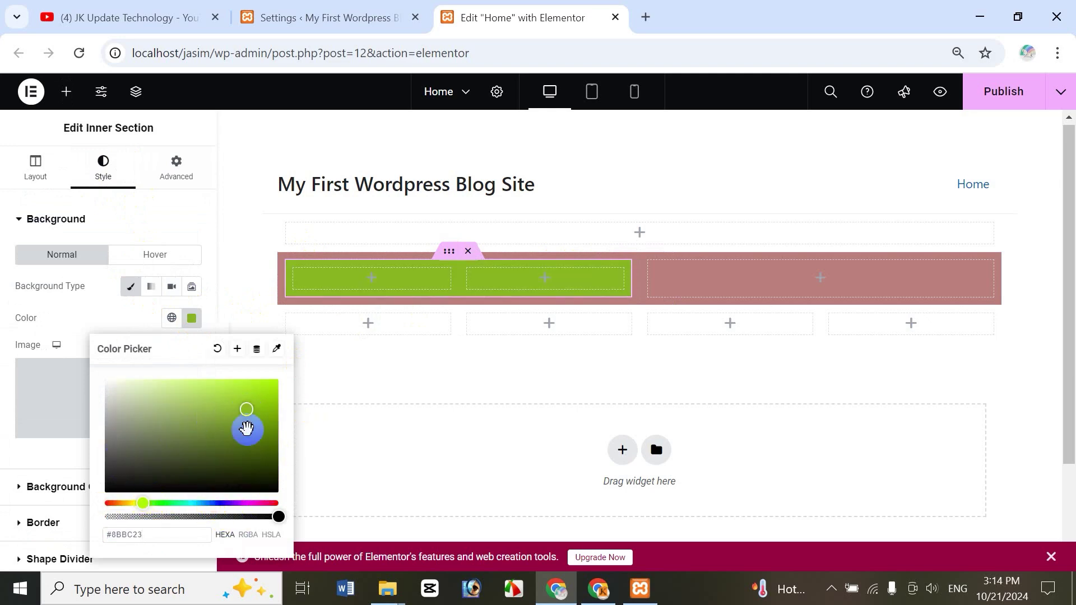
click(355, 126)
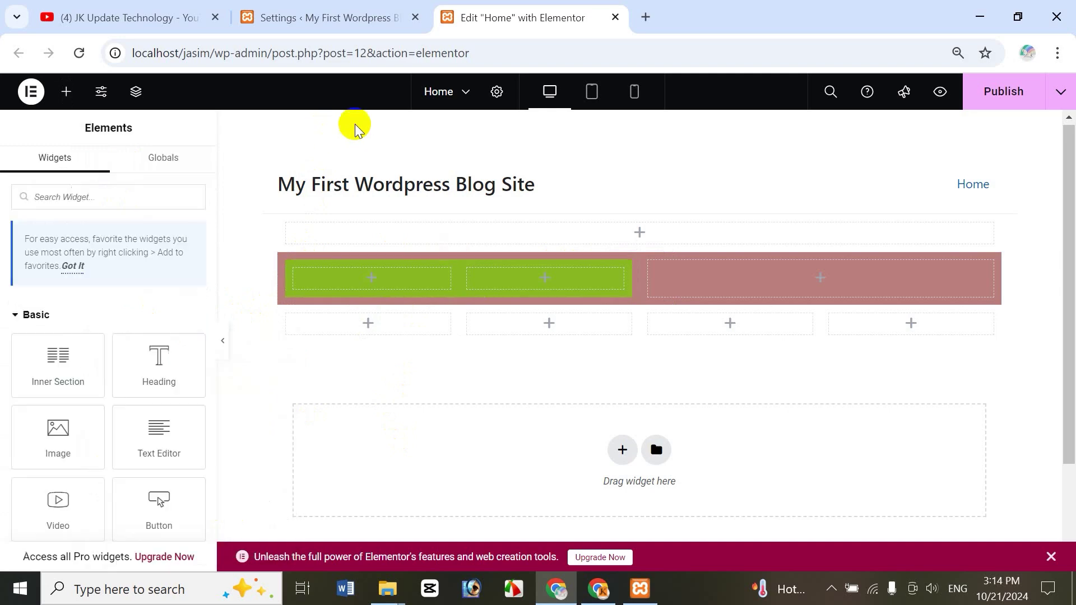
Place Inner Section widgets in the first, third and fourth columns of the four-column section
click(530, 281)
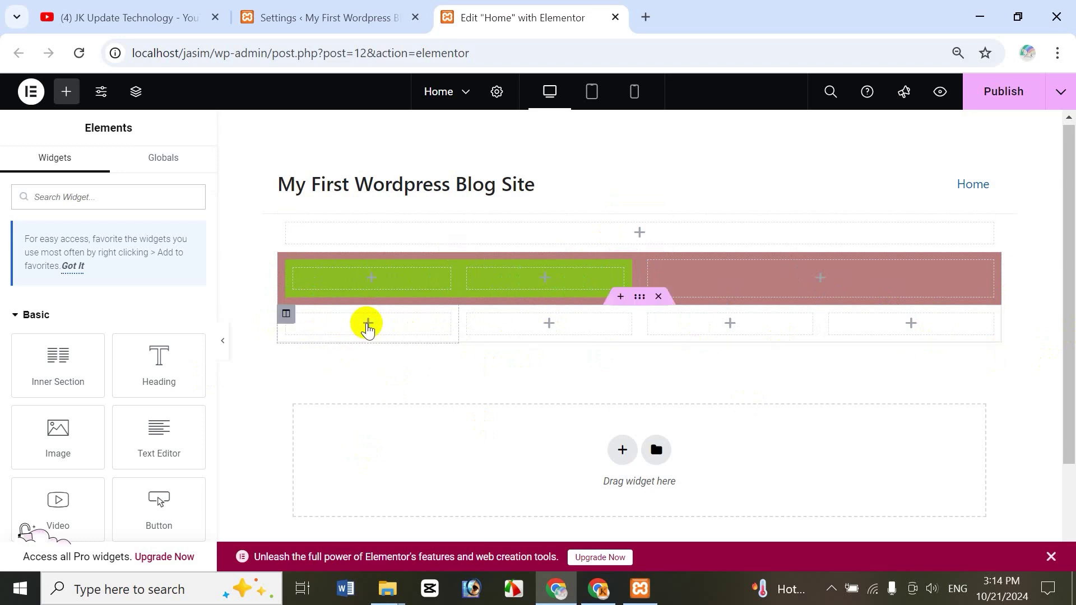
click(367, 325)
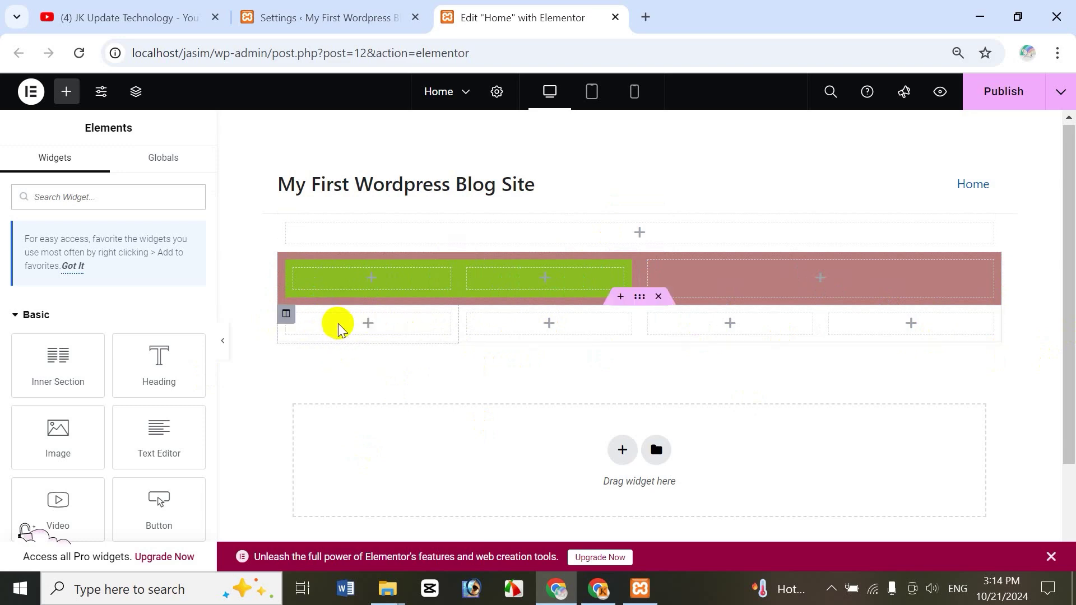
drag(45, 359, 364, 322)
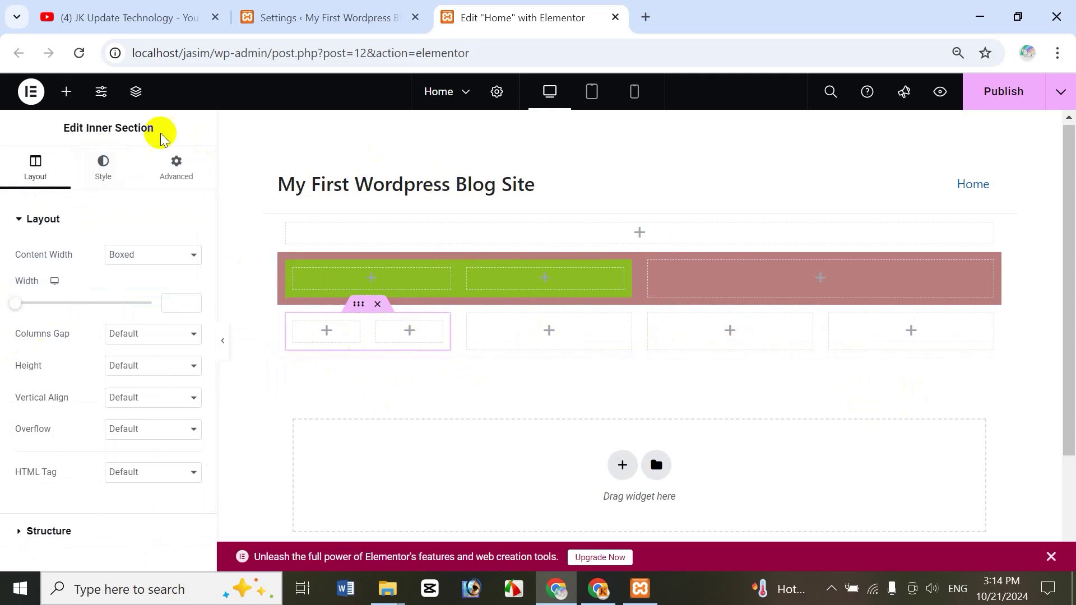
click(67, 95)
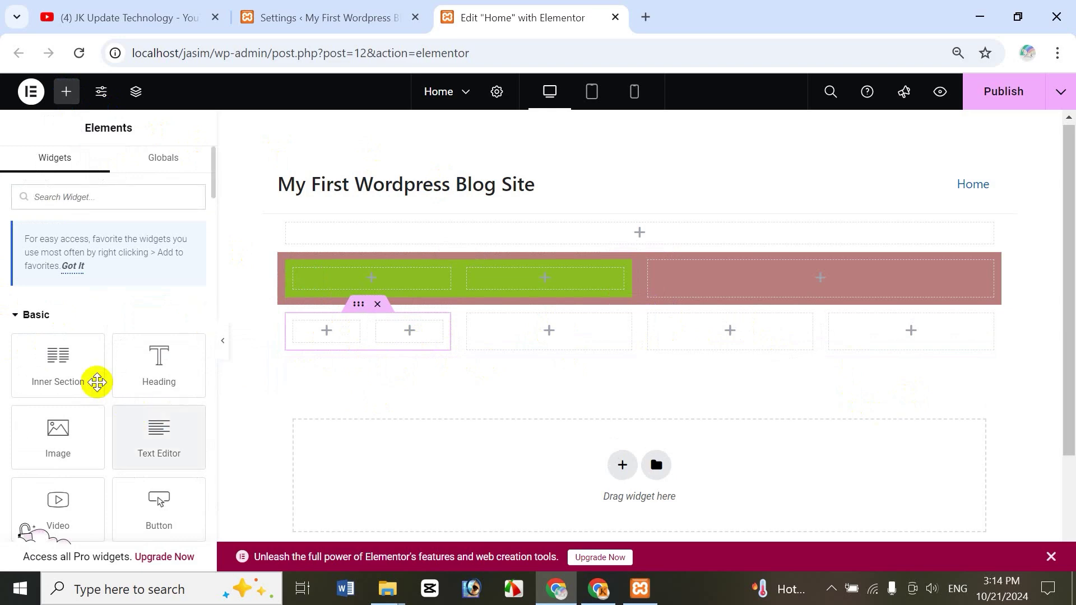
drag(62, 360, 750, 336)
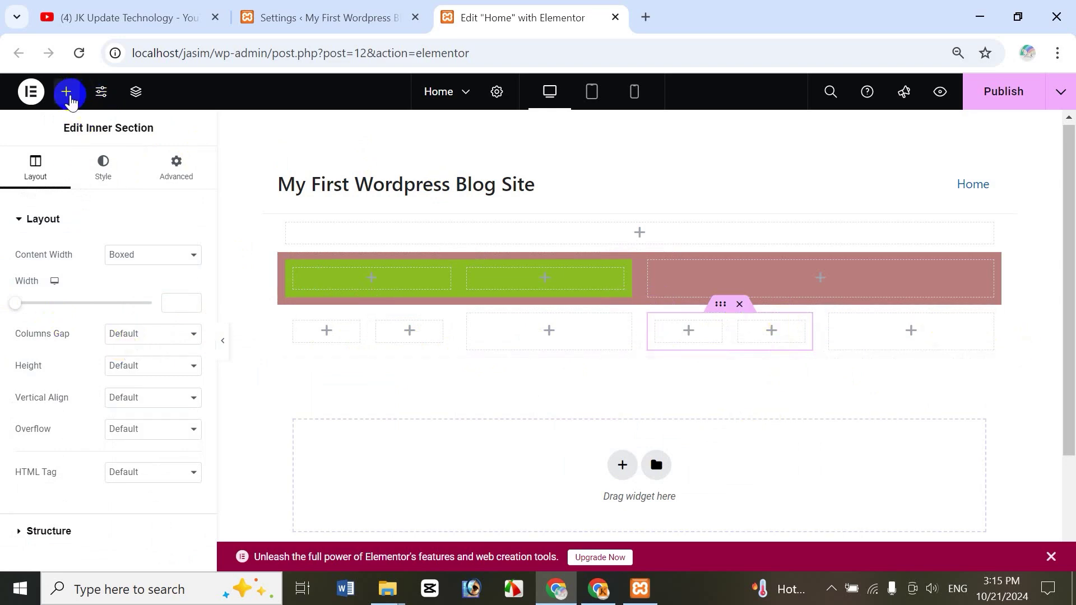
click(67, 93)
drag(63, 354, 932, 317)
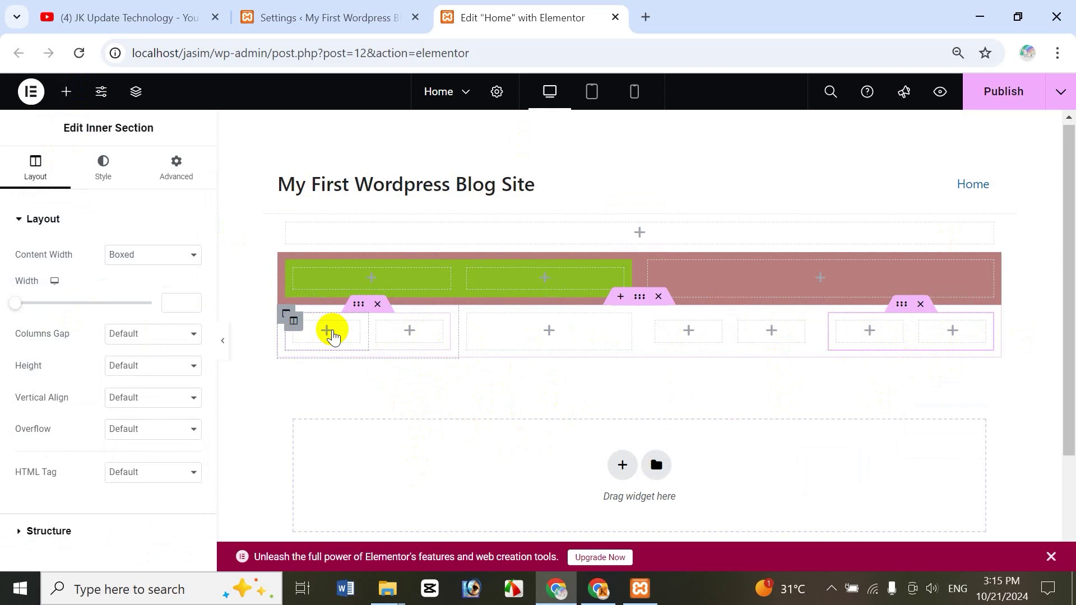
click(327, 334)
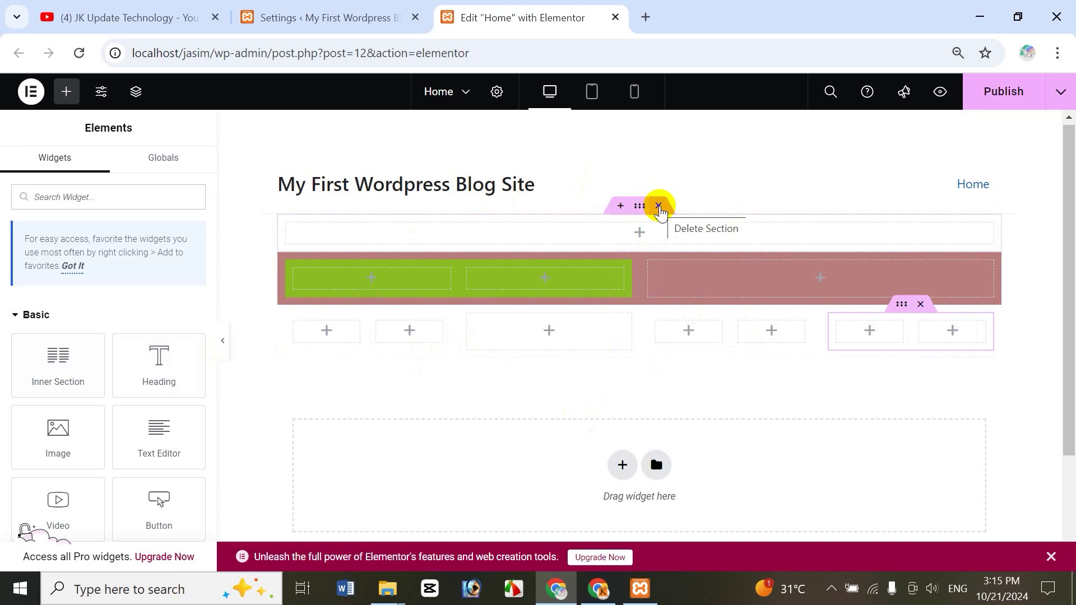
Delete the empty single-column section above the two-column section
click(658, 207)
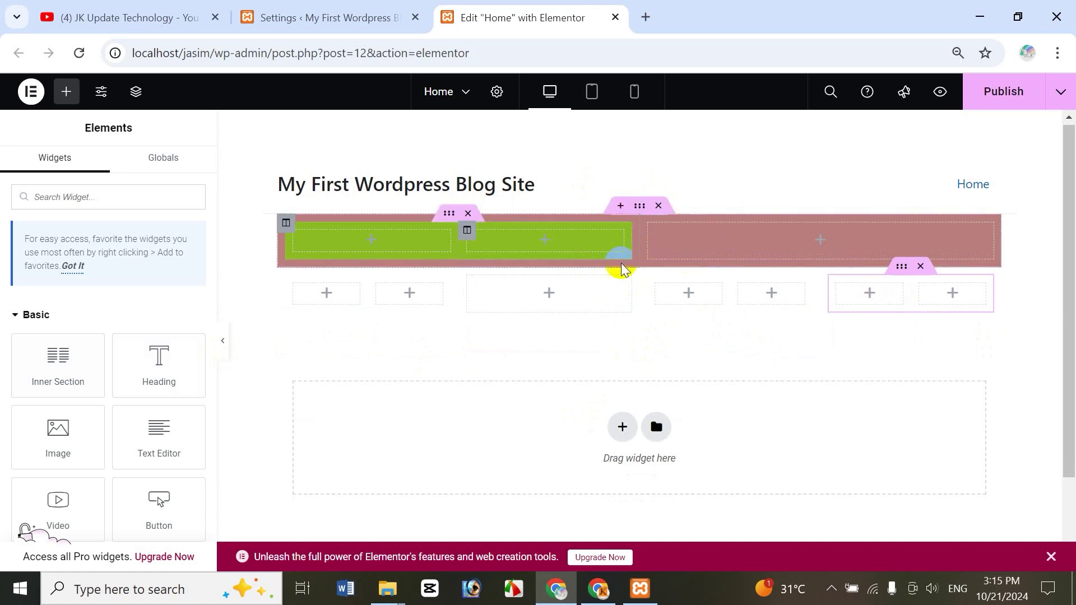
Give the four-column section a classic background in red, #B82323
click(639, 259)
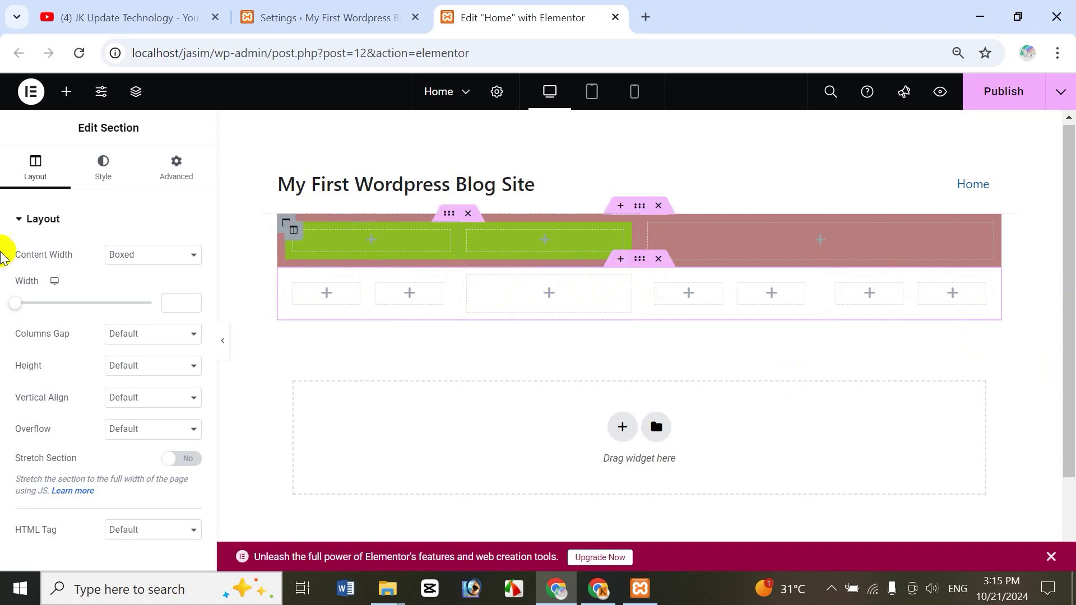
click(105, 168)
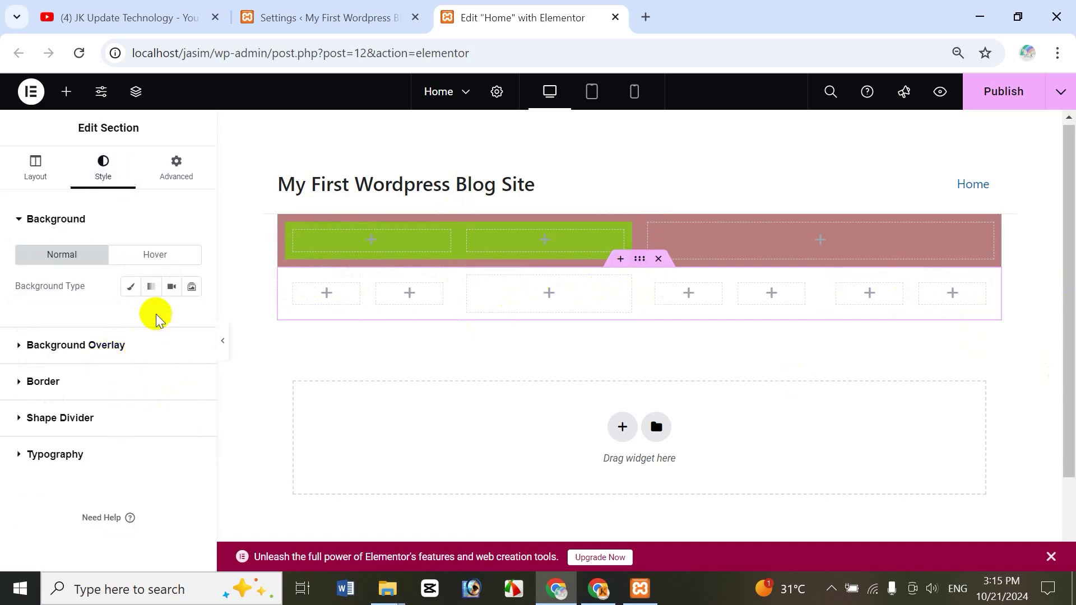
click(150, 287)
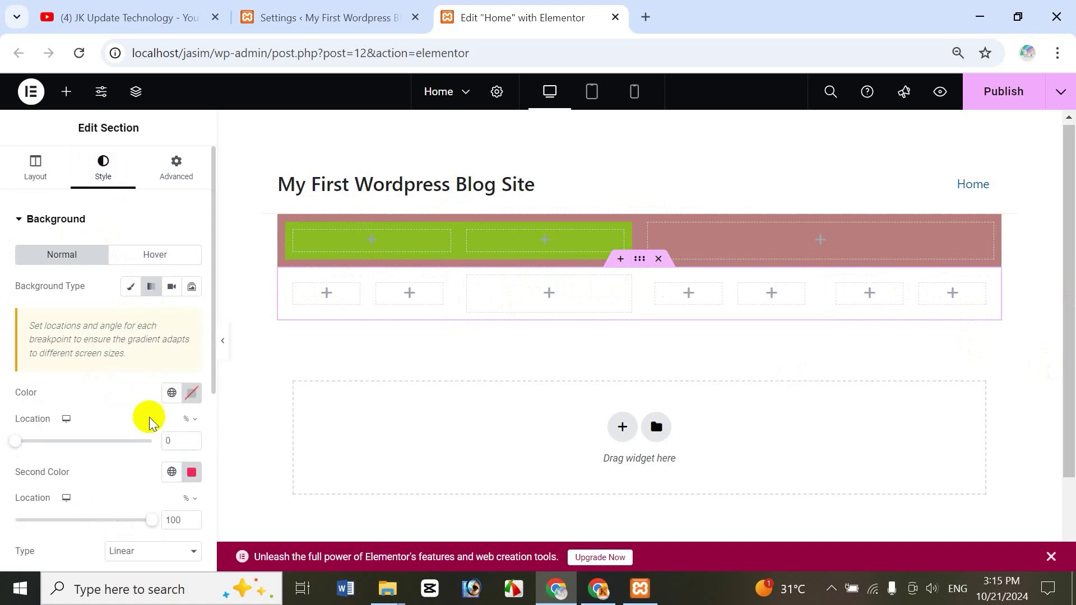
click(131, 286)
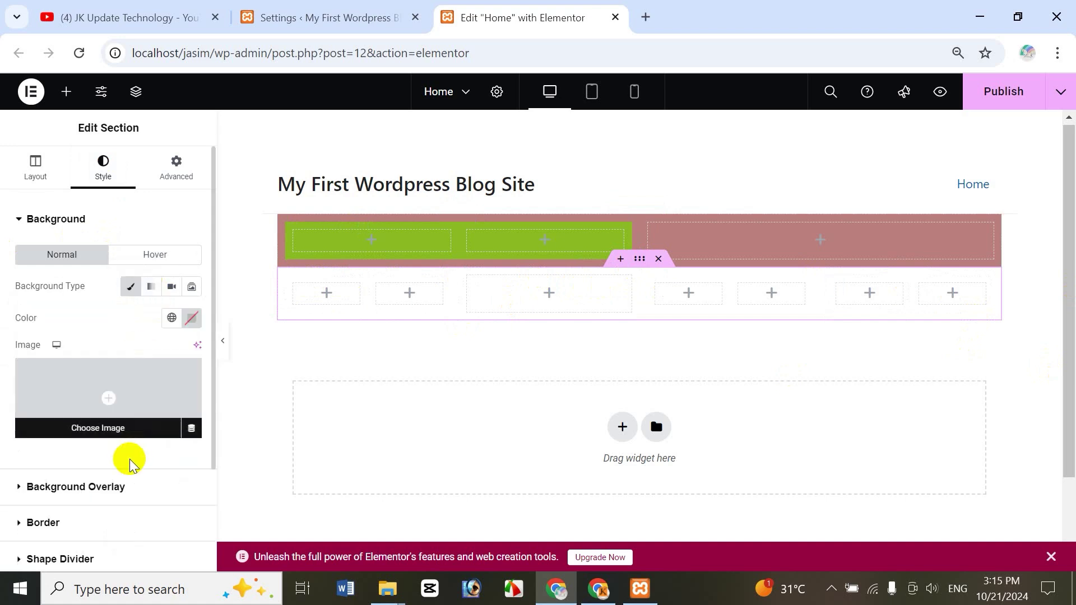
click(191, 317)
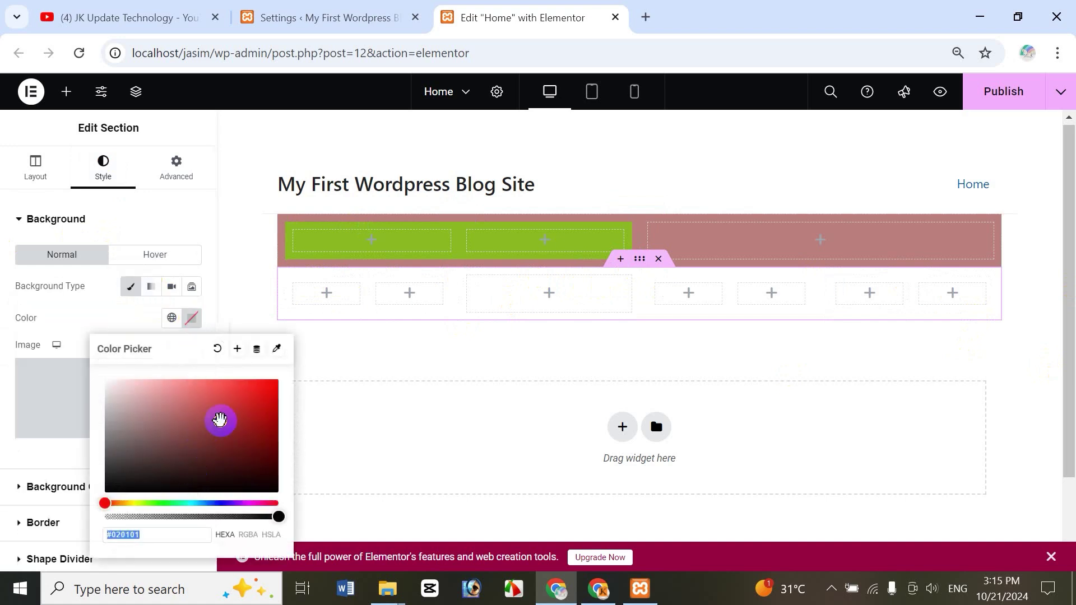
click(245, 411)
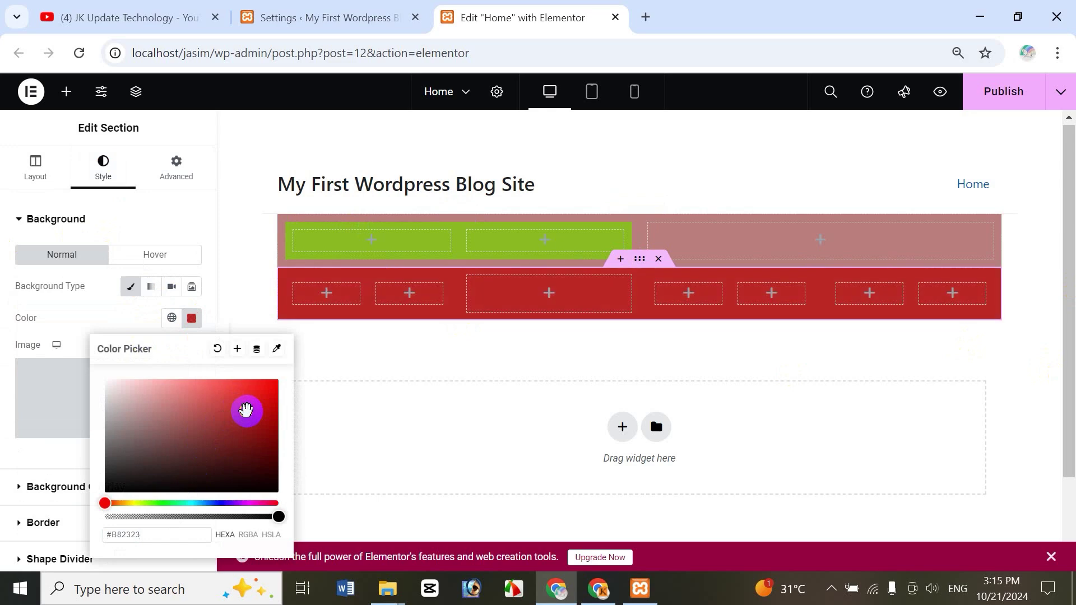
click(353, 106)
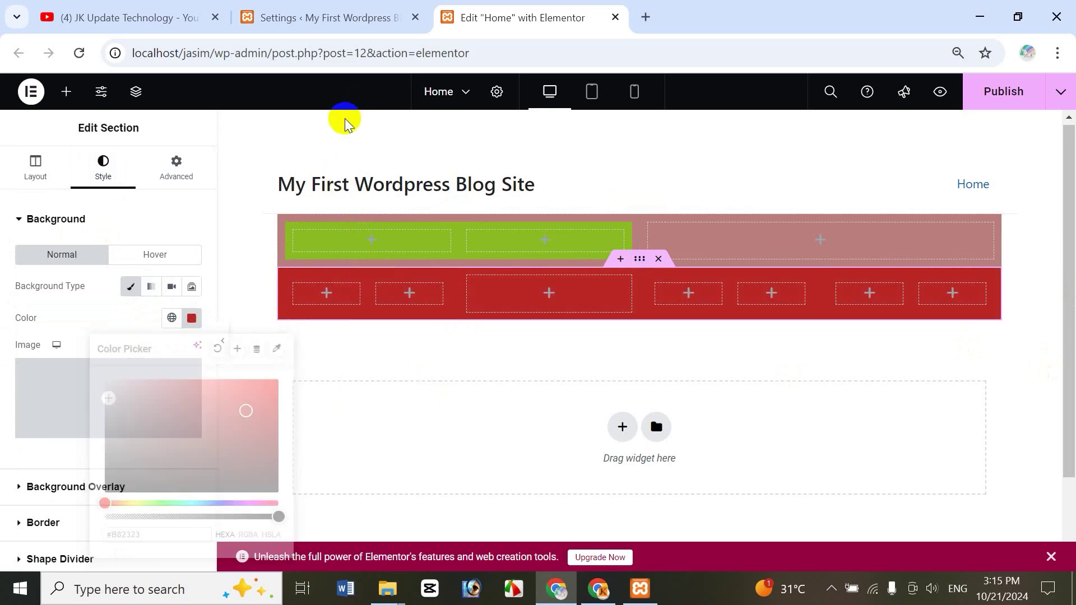
Give the inner section in the fourth column of the four-column section a classic background in brownish grey, #715555
click(358, 300)
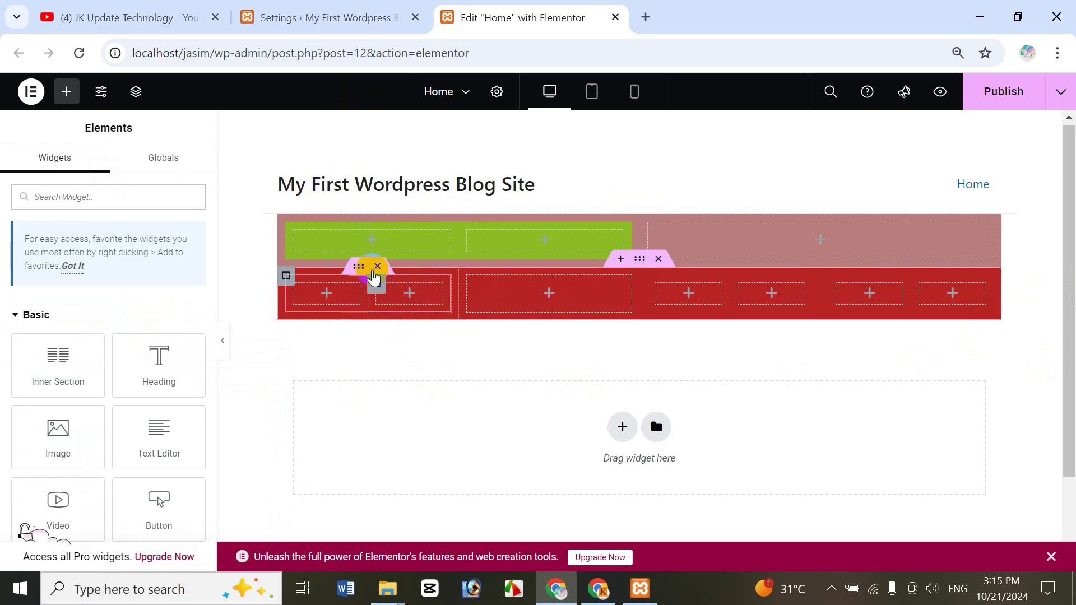
click(359, 267)
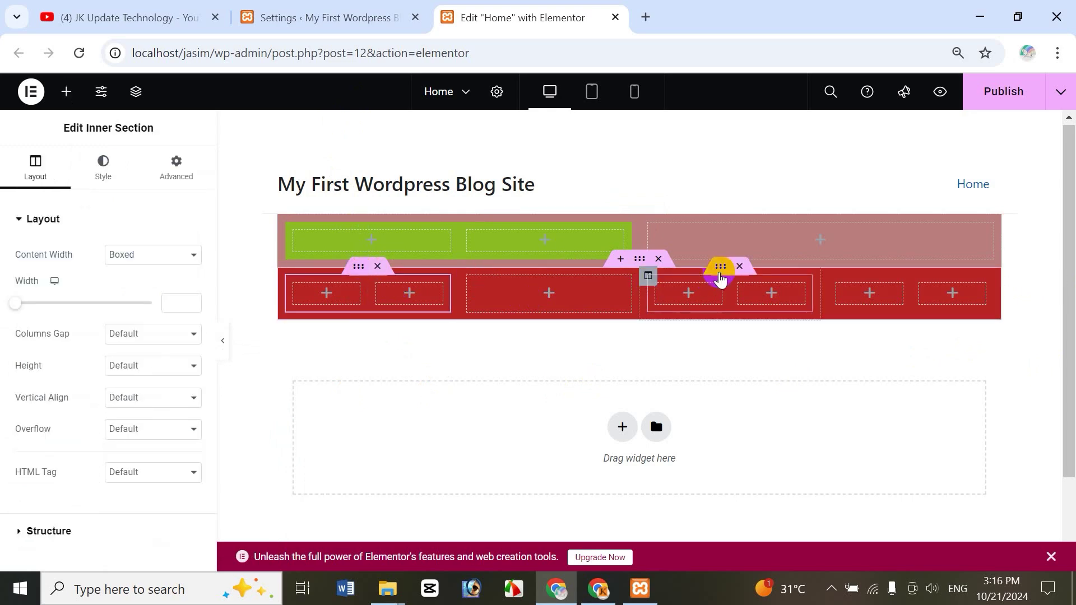
click(720, 269)
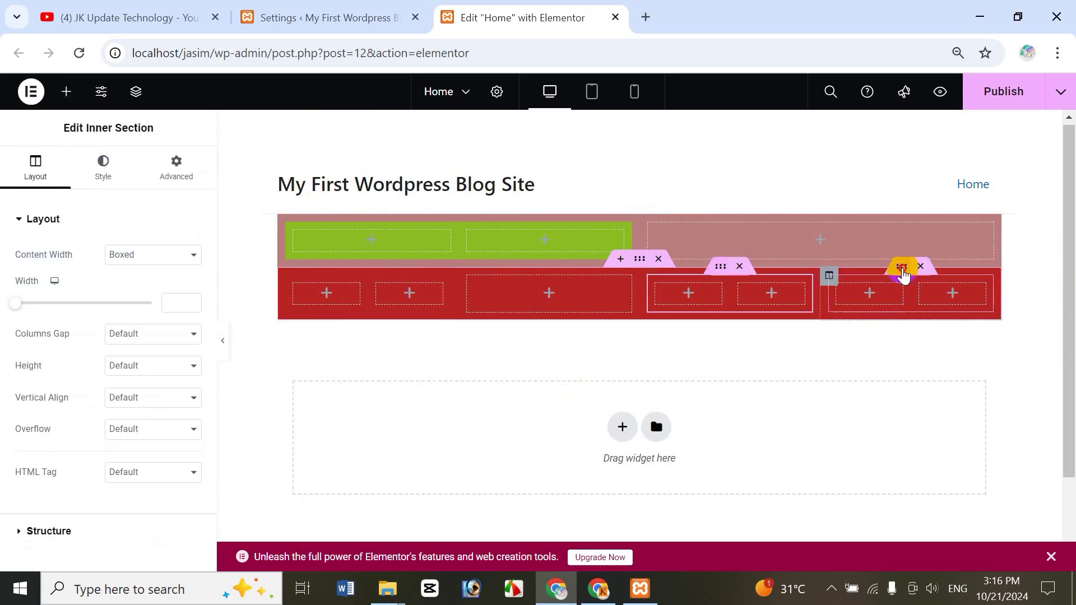
click(902, 269)
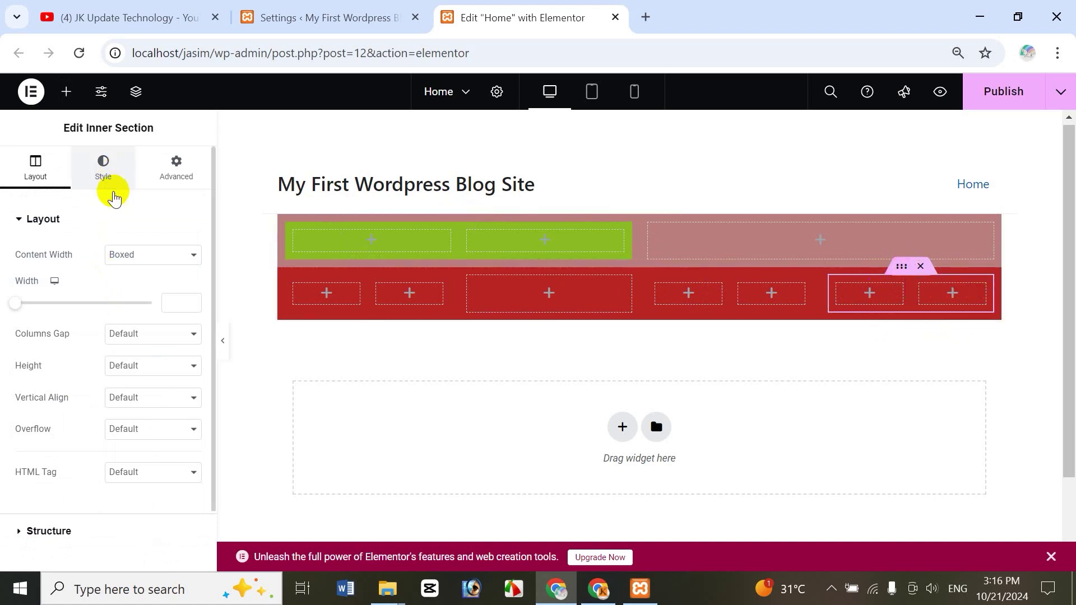
click(114, 190)
click(131, 287)
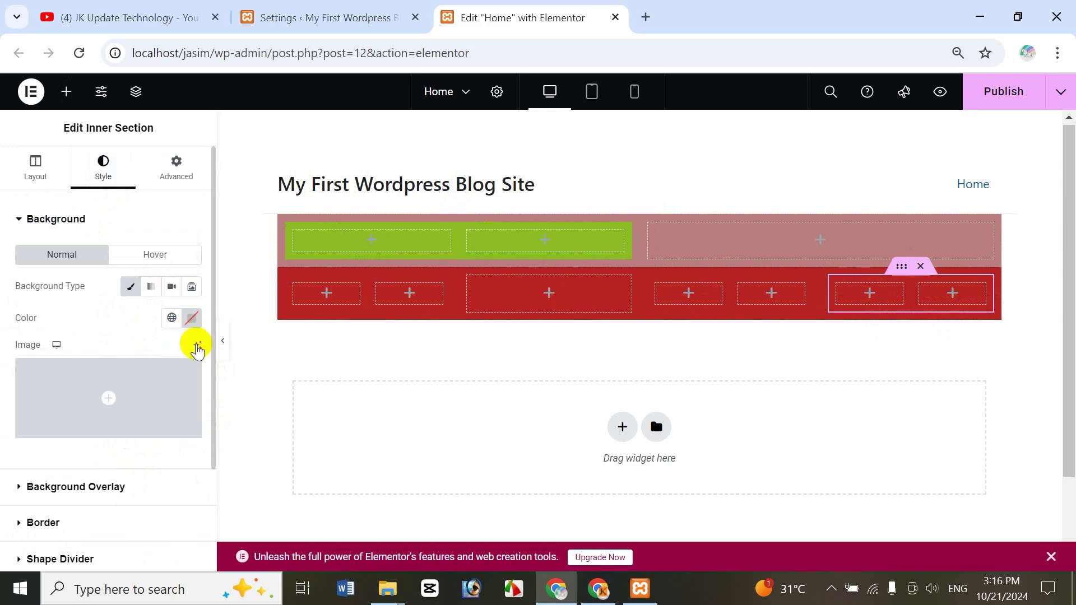
click(192, 318)
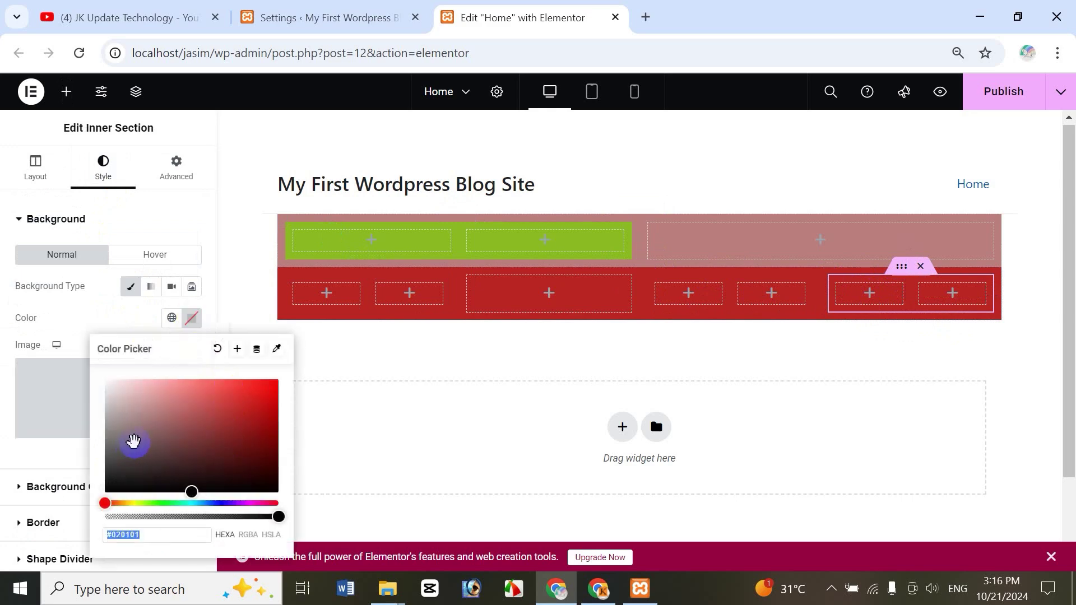
click(218, 503)
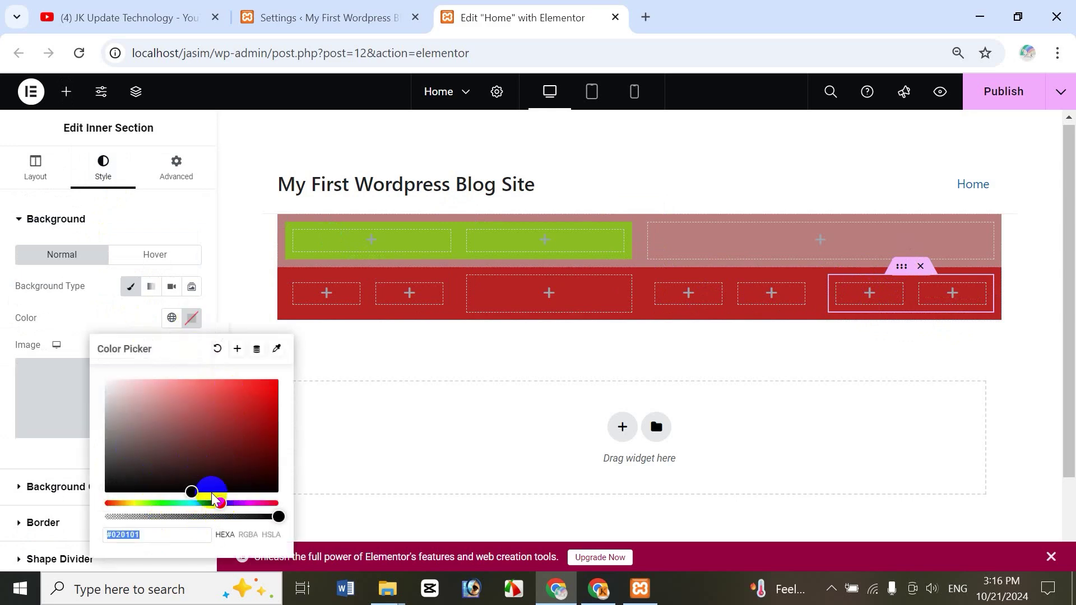
click(148, 443)
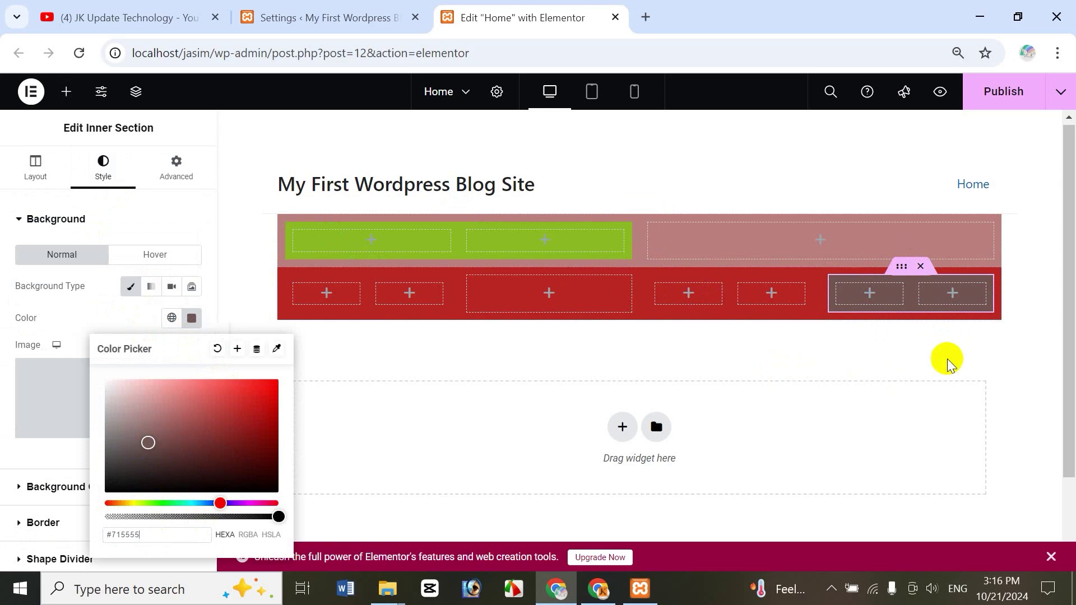
click(725, 137)
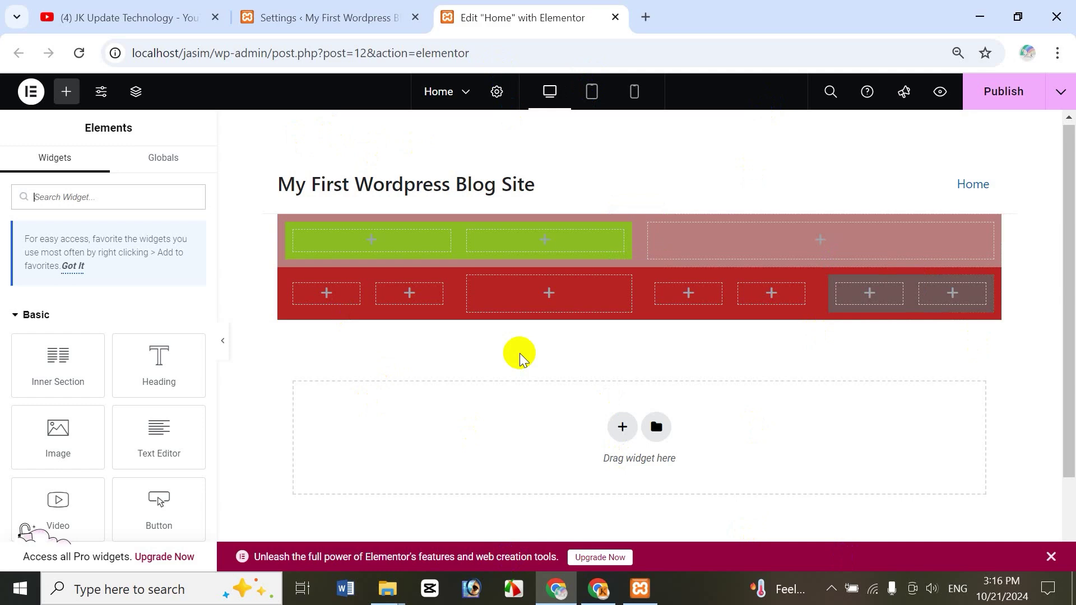
Switch to the JK Update Technology channel's videos page on YouTube
click(119, 17)
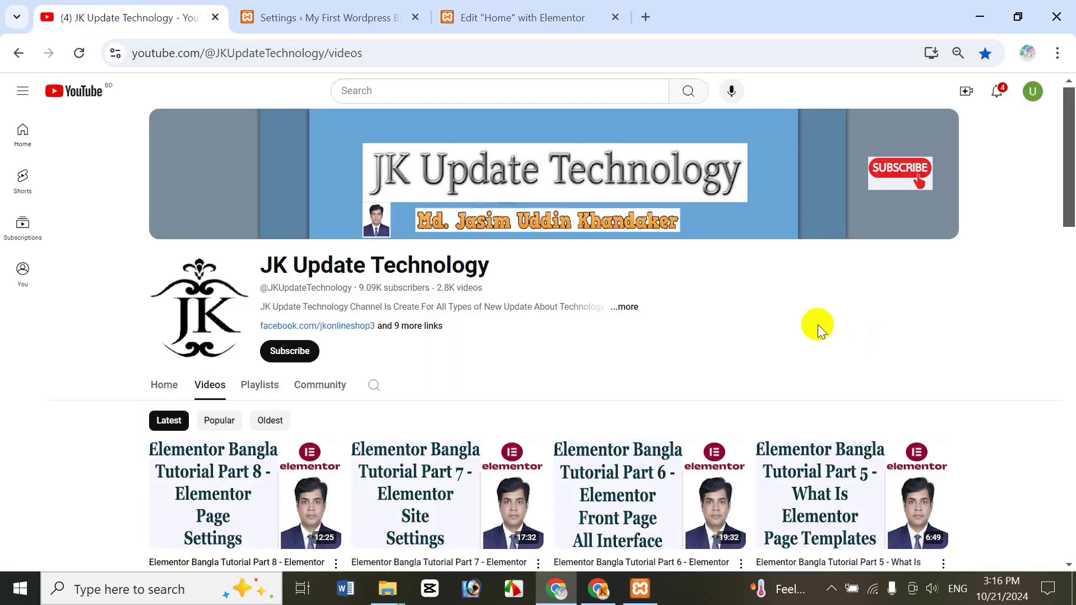